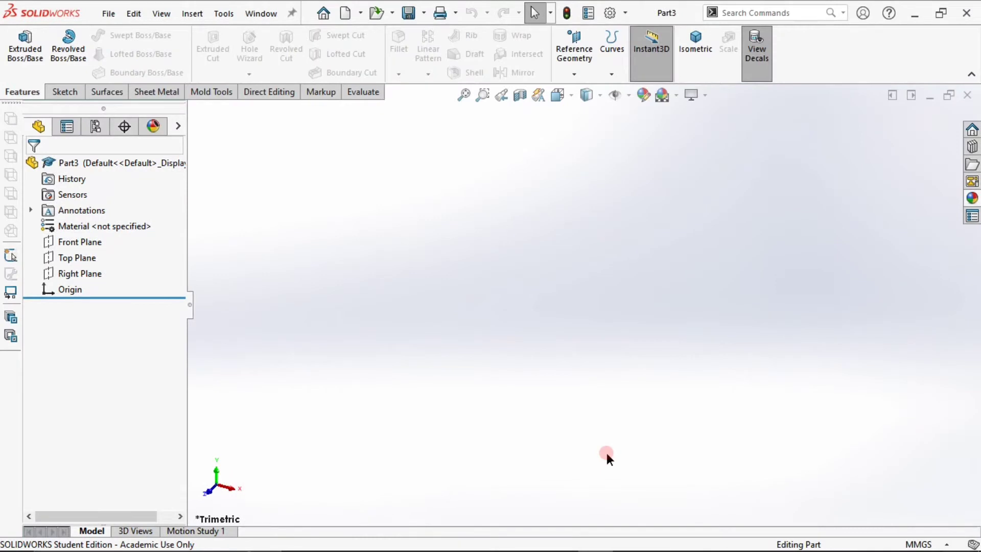
- Start a sketch on the Front Plane and draw a circle of about 45.6 mm radius centred on the origin
{"action": "left_click", "coordinate": [64, 91]}
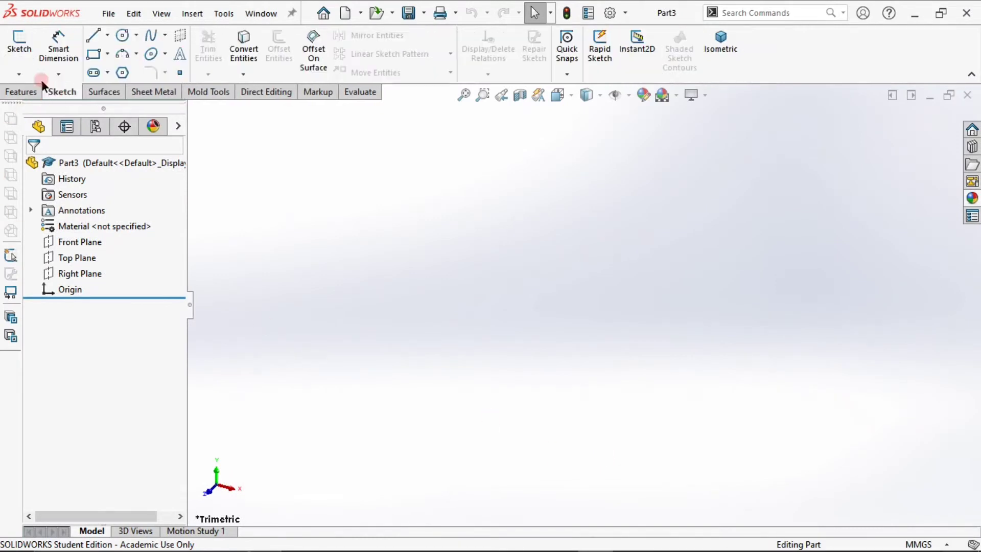
{"action": "left_click", "coordinate": [20, 44]}
{"action": "left_click", "coordinate": [418, 289]}
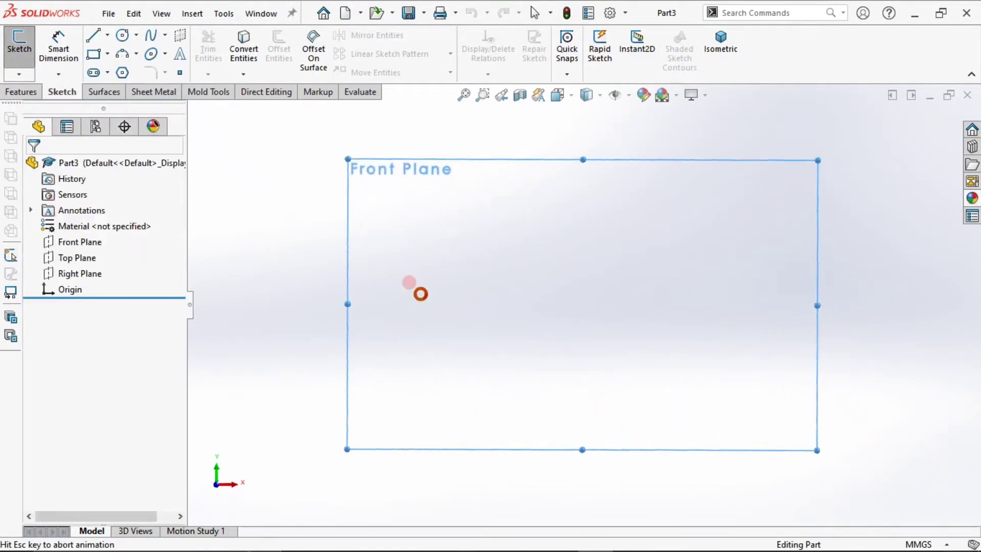
{"action": "left_click", "coordinate": [122, 35]}
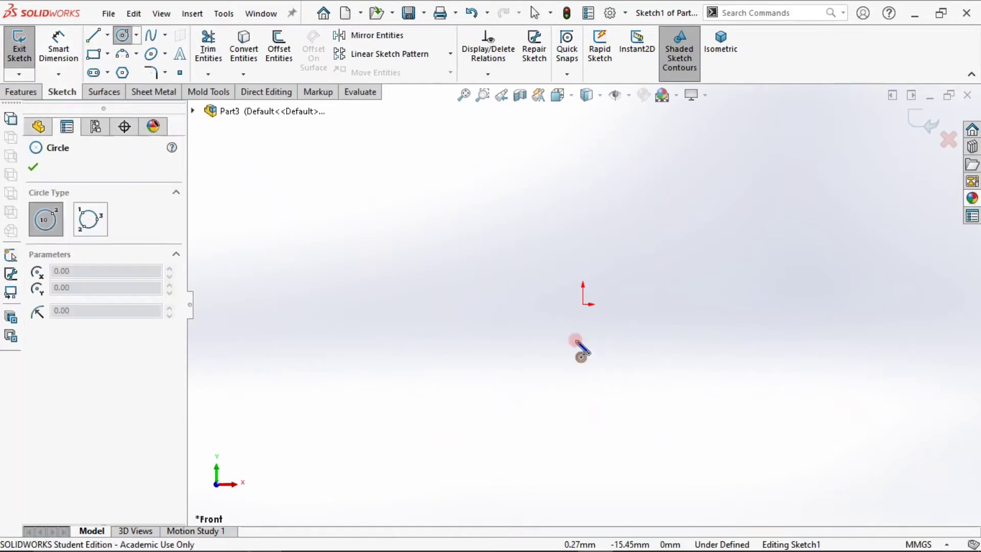
{"action": "left_click_drag", "start_coordinate": [583, 304], "coordinate": [618, 220]}
{"action": "left_click", "coordinate": [624, 190]}
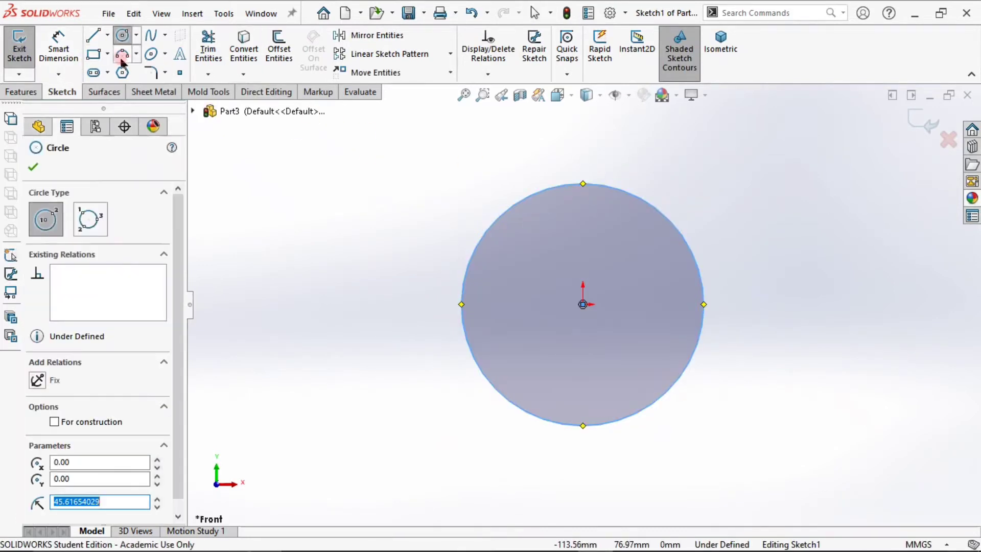
- Dimension the circle's diameter and set it to 80.5 mm
{"action": "left_click", "coordinate": [60, 47]}
{"action": "left_click", "coordinate": [507, 223]}
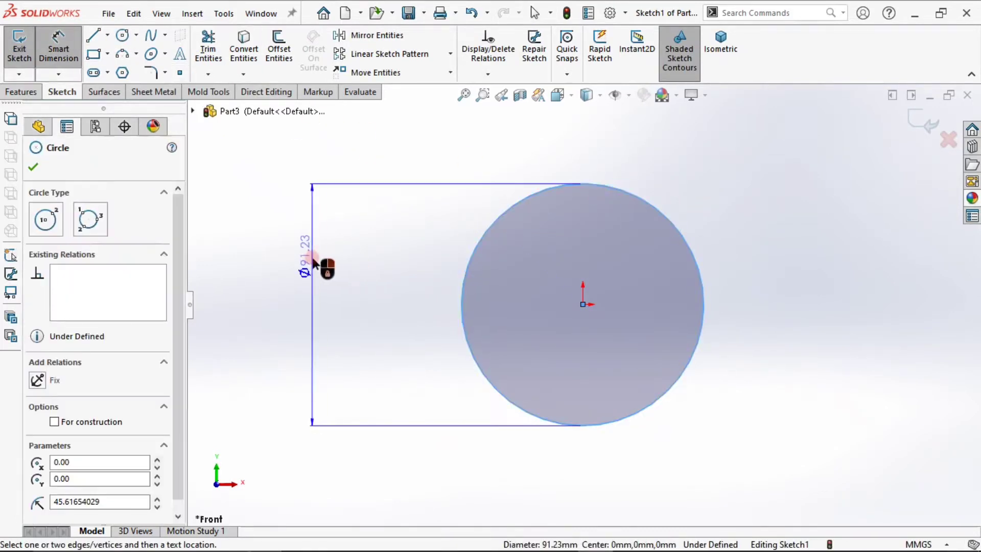
{"action": "left_click", "coordinate": [313, 257]}
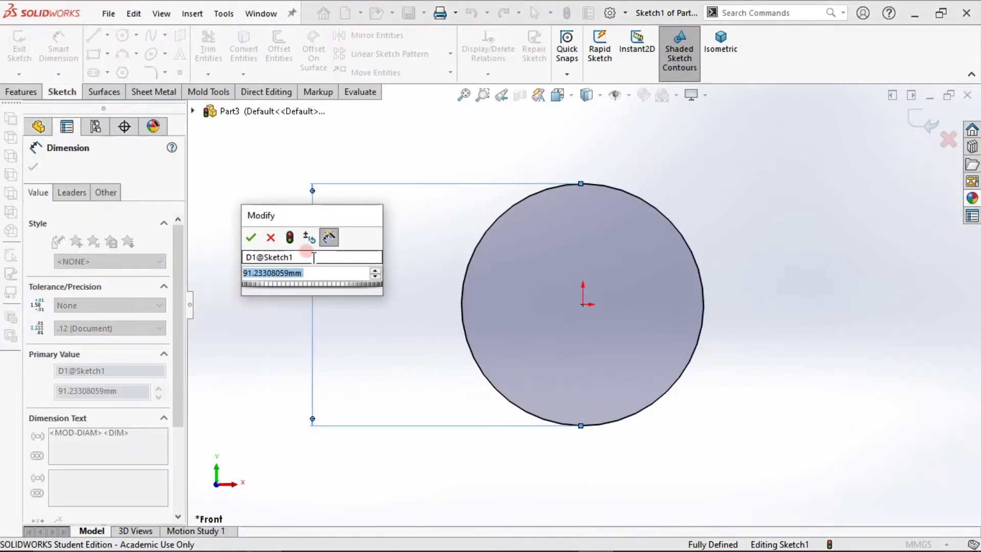
{"action": "type", "text": "80.5"}
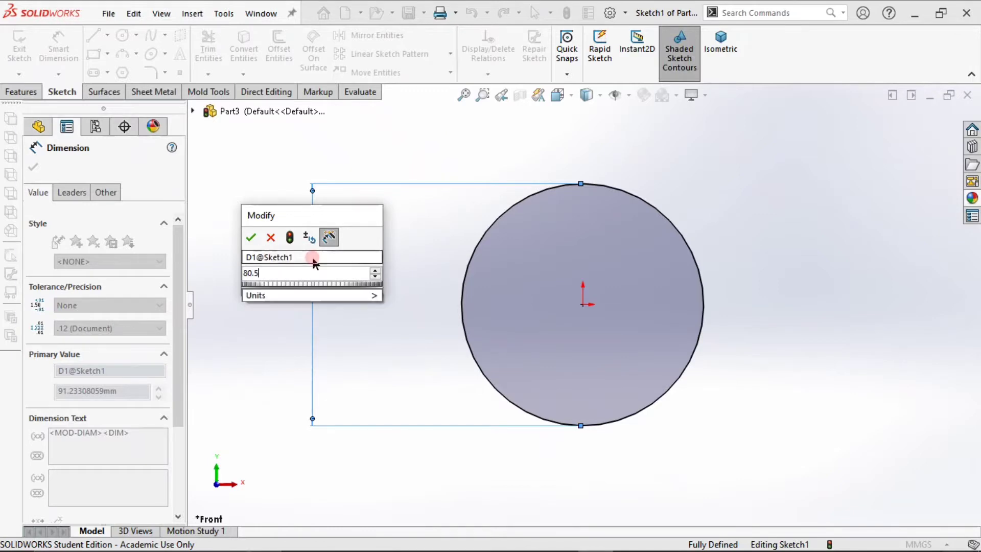
{"action": "key", "text": "Return"}
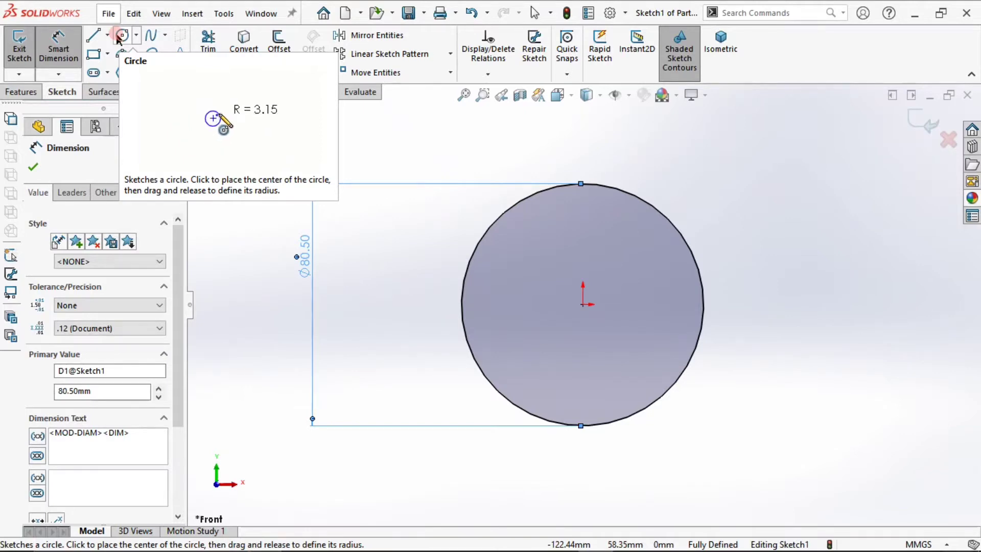
- Extrude the circle as a blind boss 10 mm deep from the sketch plane
{"action": "left_click", "coordinate": [21, 92]}
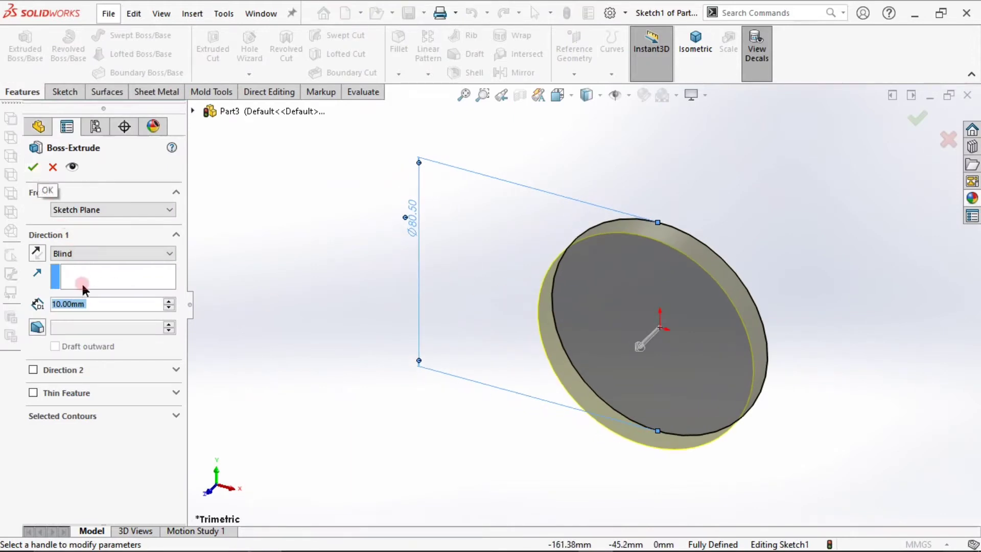
{"action": "left_click", "coordinate": [35, 167]}
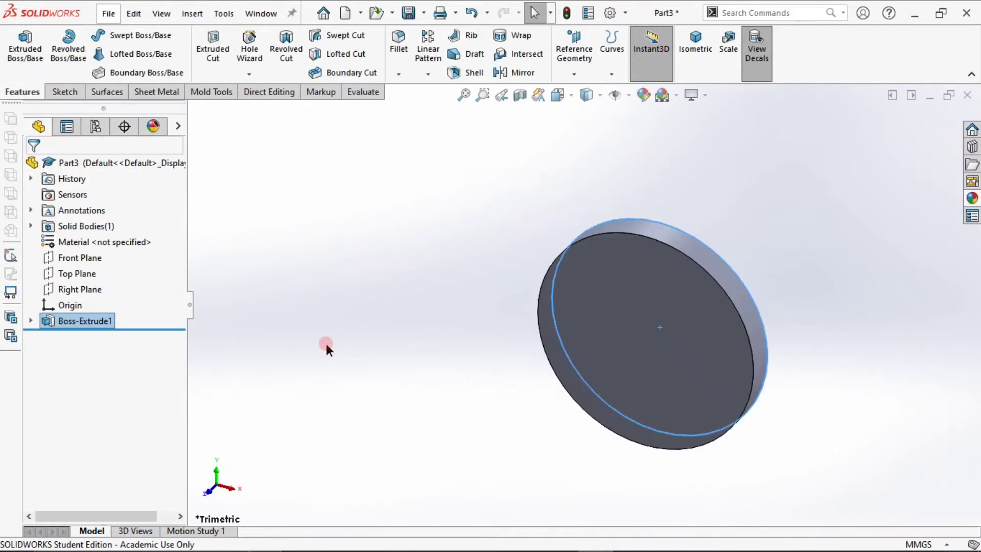
{"action": "left_click", "coordinate": [412, 364]}
- Start a sketch on the disc's front face and draw a circle of about 20.6 mm radius centred on the origin
{"action": "left_click", "coordinate": [731, 395]}
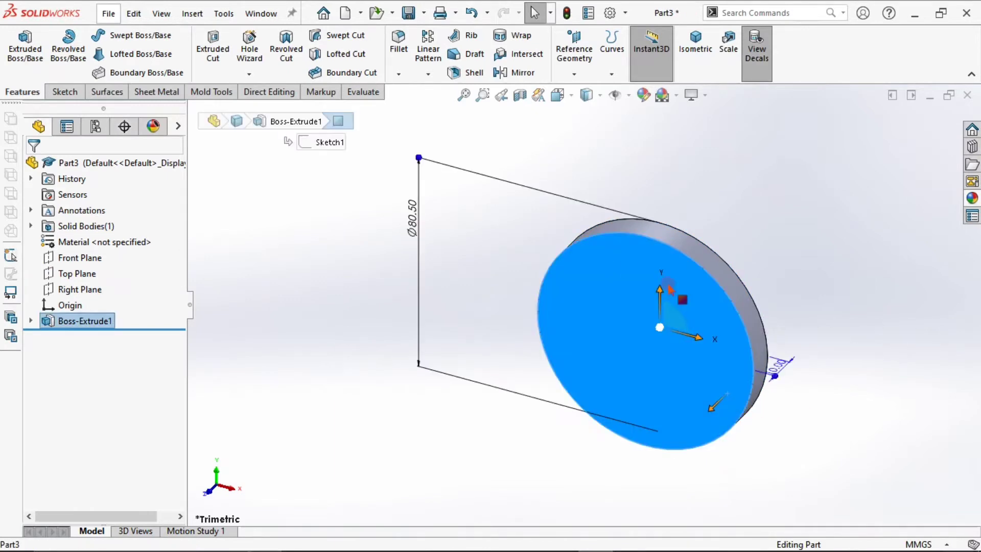
{"action": "left_click", "coordinate": [63, 90]}
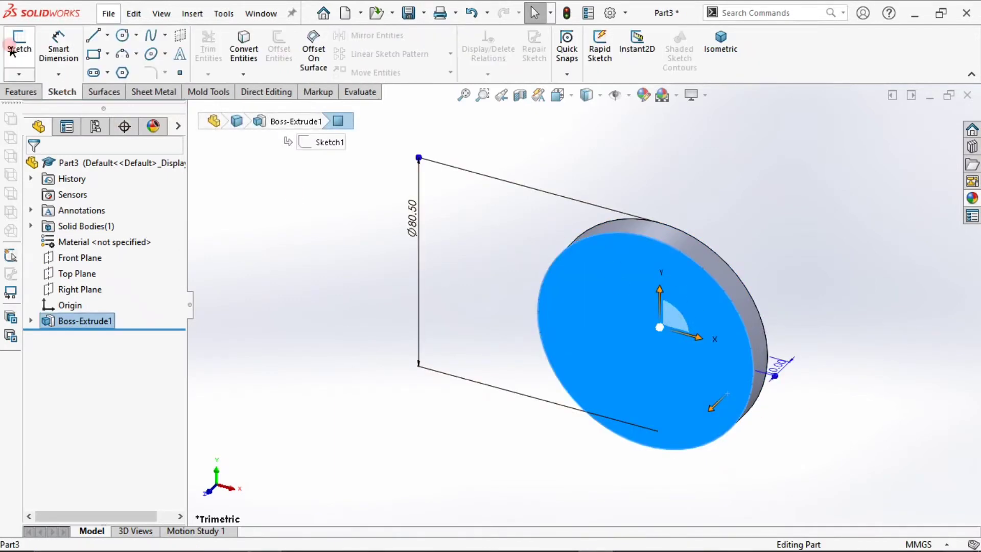
{"action": "left_click", "coordinate": [12, 48]}
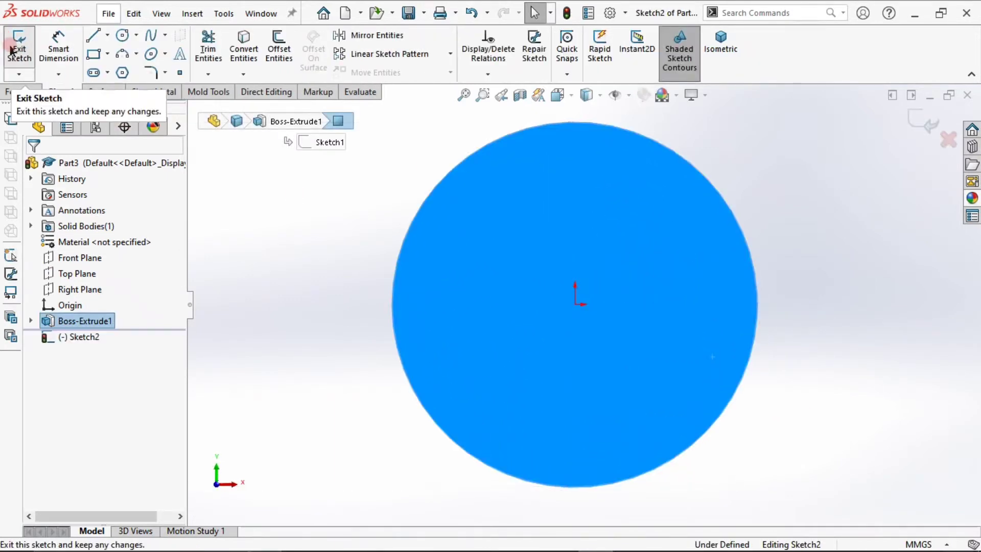
{"action": "left_click", "coordinate": [123, 35]}
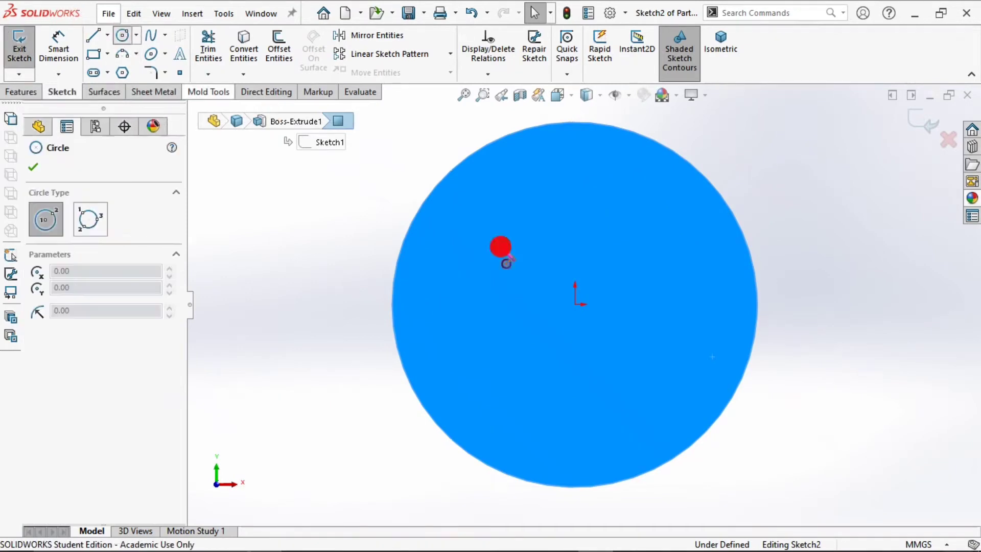
{"action": "left_click_drag", "start_coordinate": [574, 304], "coordinate": [583, 214]}
- Dimension the inner circle's diameter and set it to 19.5 mm
{"action": "left_click", "coordinate": [61, 44]}
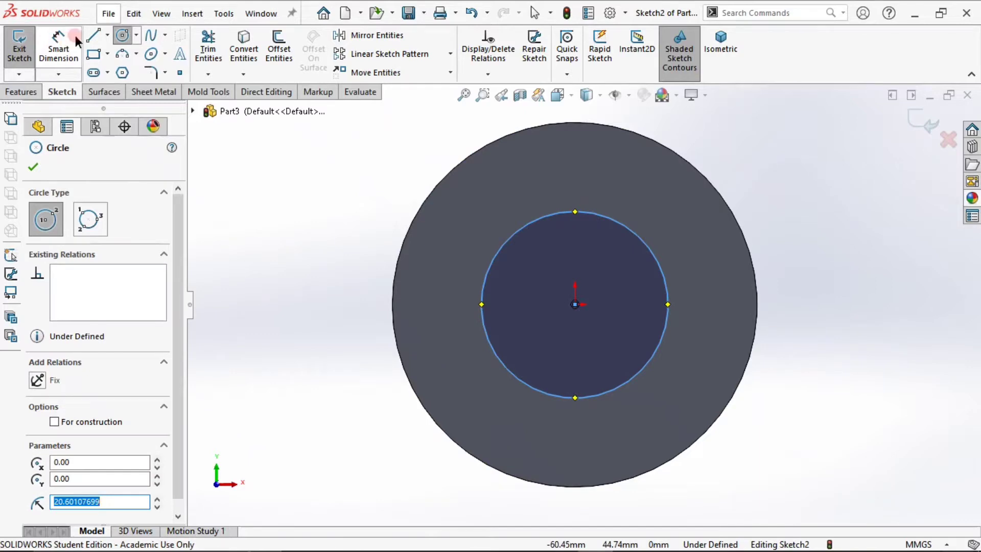
{"action": "left_click", "coordinate": [107, 35]}
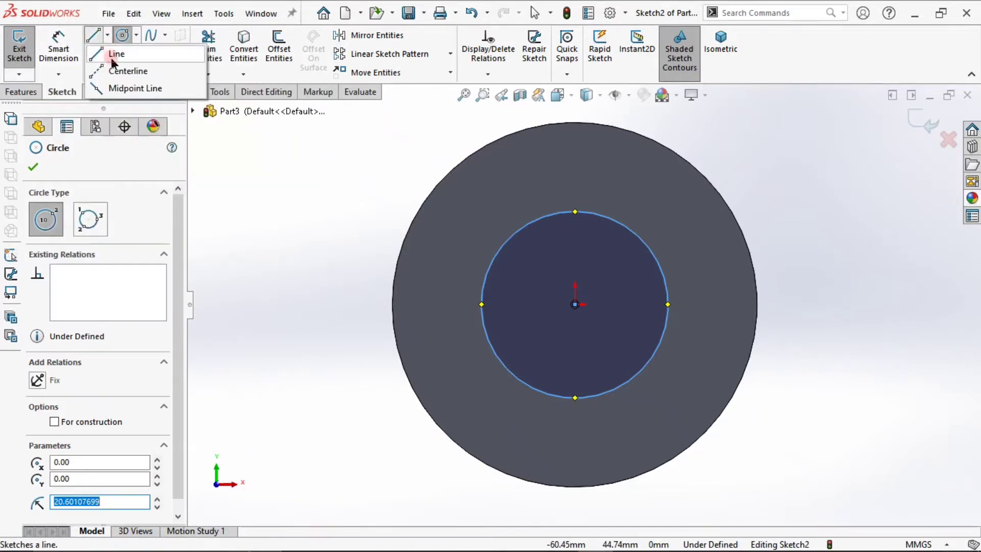
{"action": "left_click", "coordinate": [60, 39]}
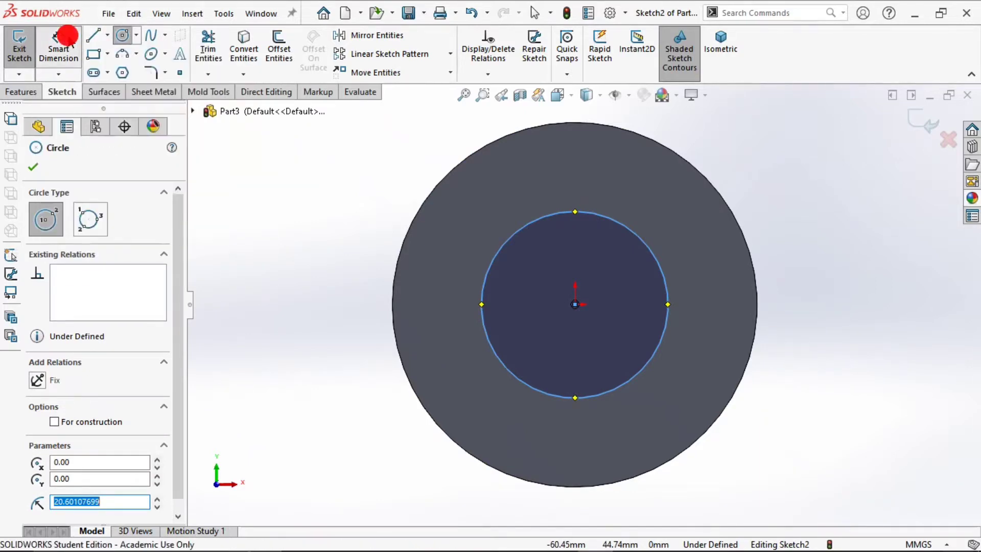
{"action": "left_click", "coordinate": [643, 238]}
{"action": "left_click", "coordinate": [778, 187]}
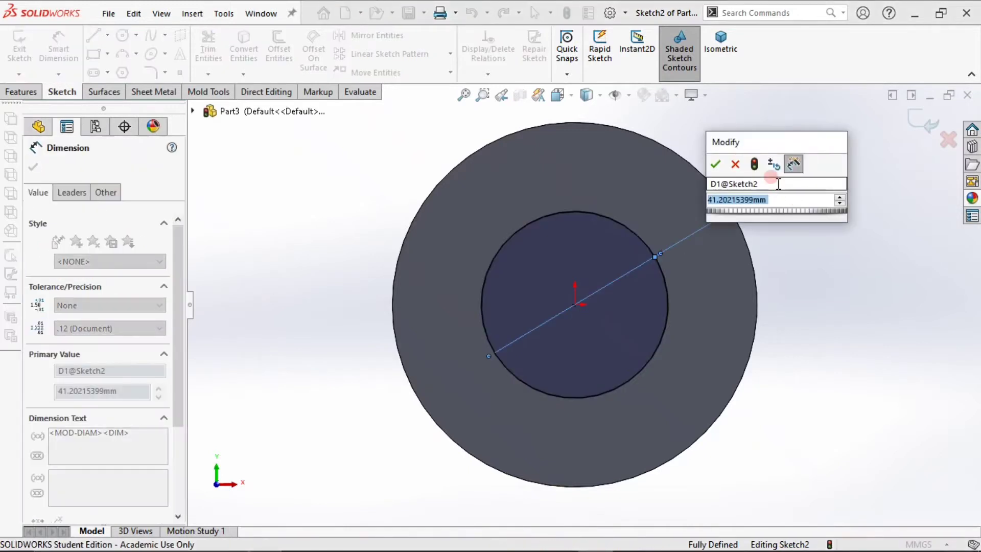
{"action": "type", "text": "16.5"}
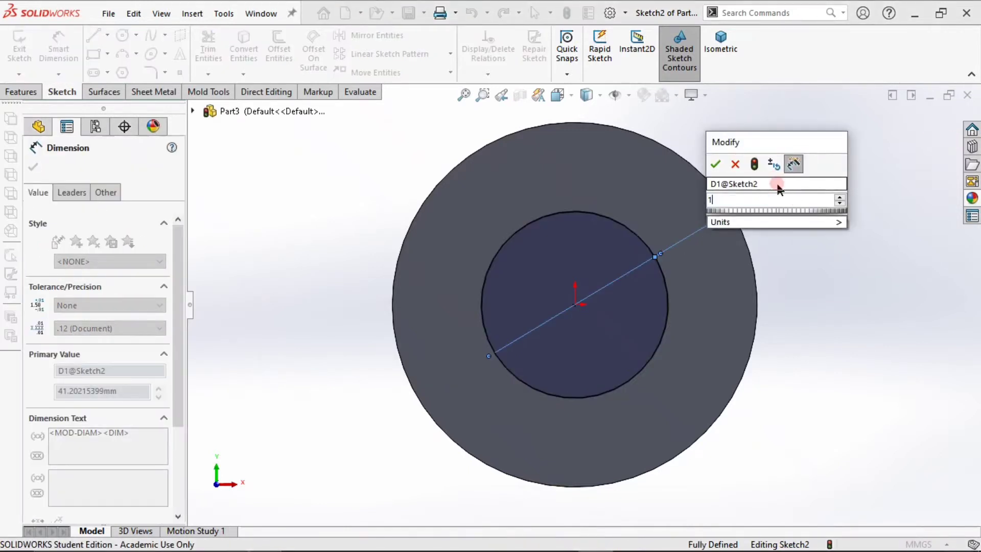
{"action": "key", "text": "Return"}
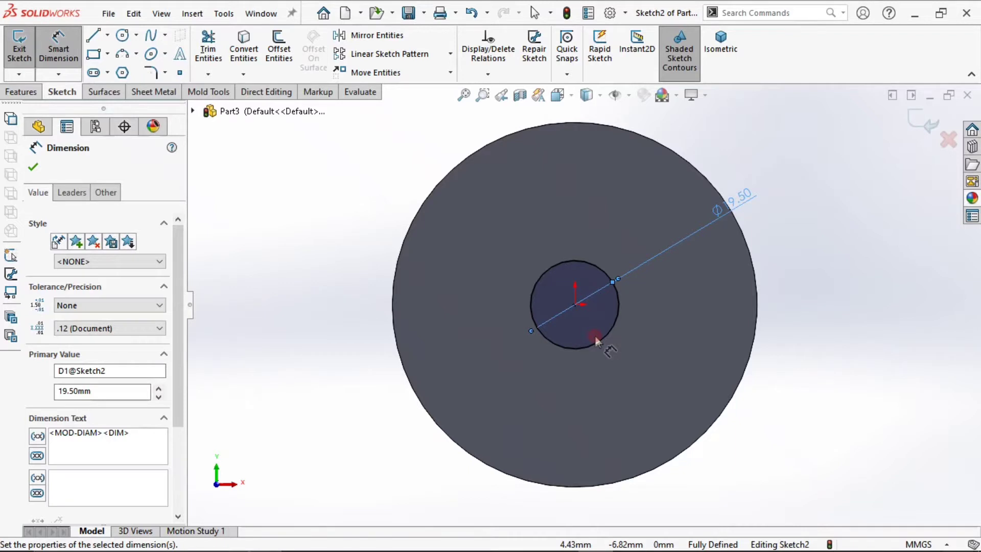
- Double the inner circle's diameter dimension with the expression *2, making it 39 mm
{"action": "double_click", "coordinate": [730, 198]}
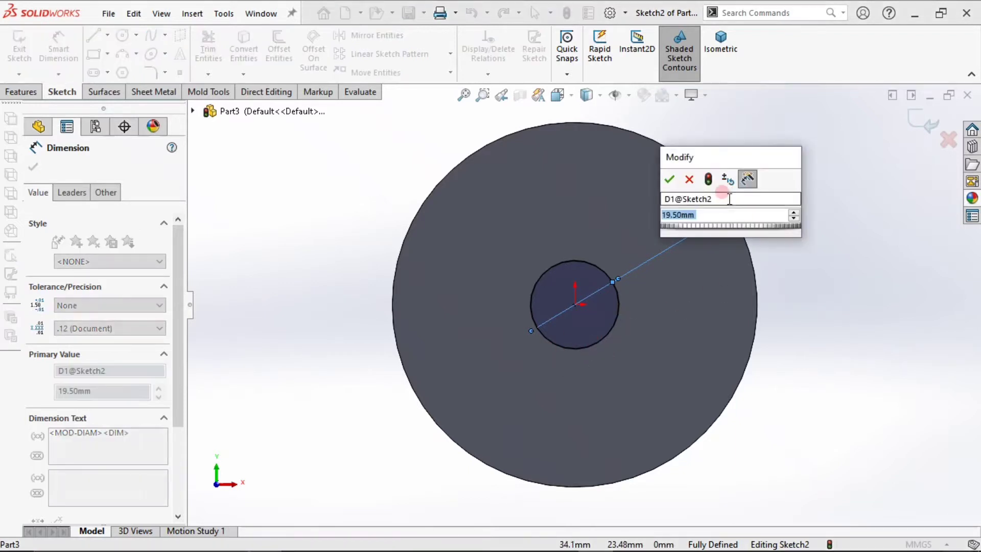
{"action": "key", "text": "Left"}
{"action": "key", "text": "Right"}
{"action": "key", "text": "Right"}
{"action": "key", "text": "Right"}
{"action": "key", "text": "Right"}
{"action": "key", "text": "Right"}
{"action": "key", "text": "Right"}
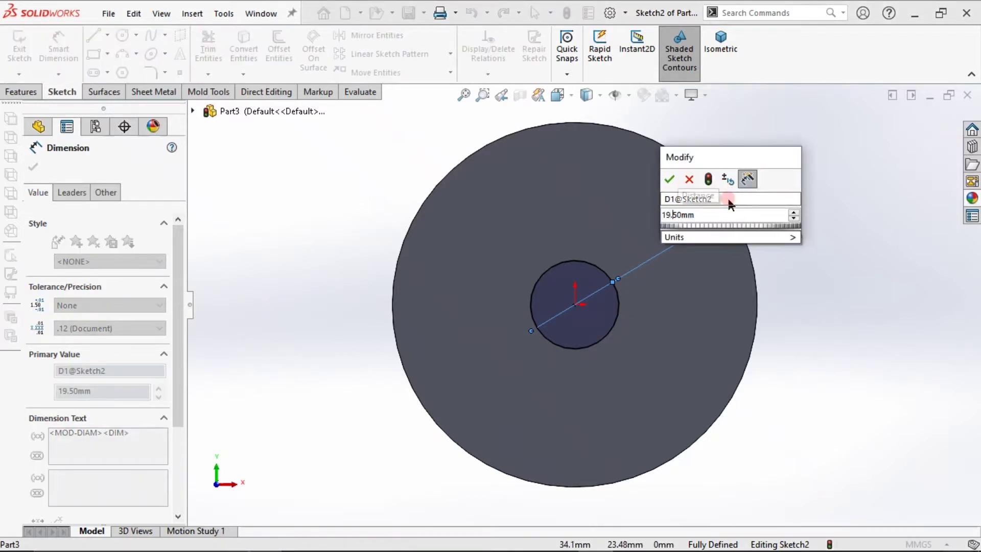
{"action": "key", "text": "Right"}
{"action": "type", "text": "*2"}
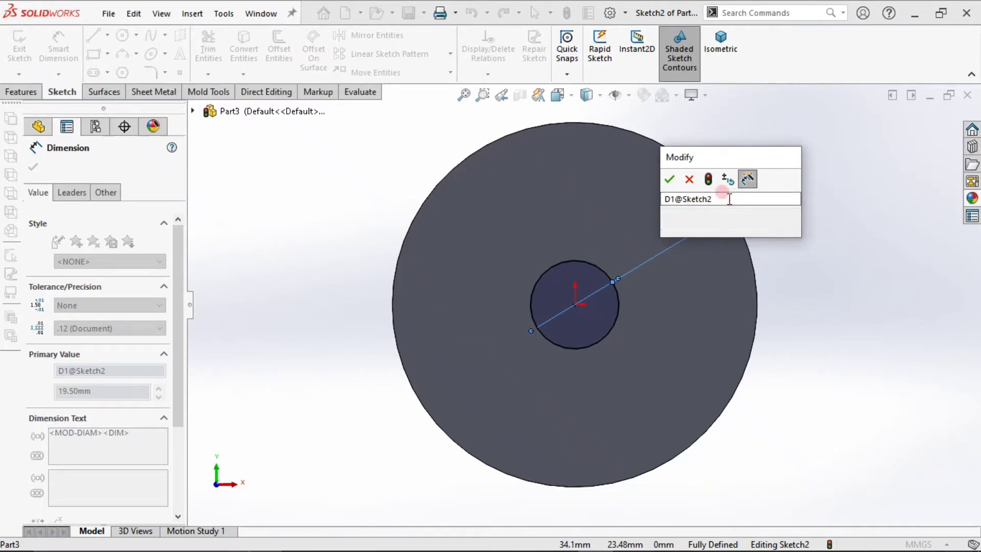
{"action": "key", "text": "Return"}
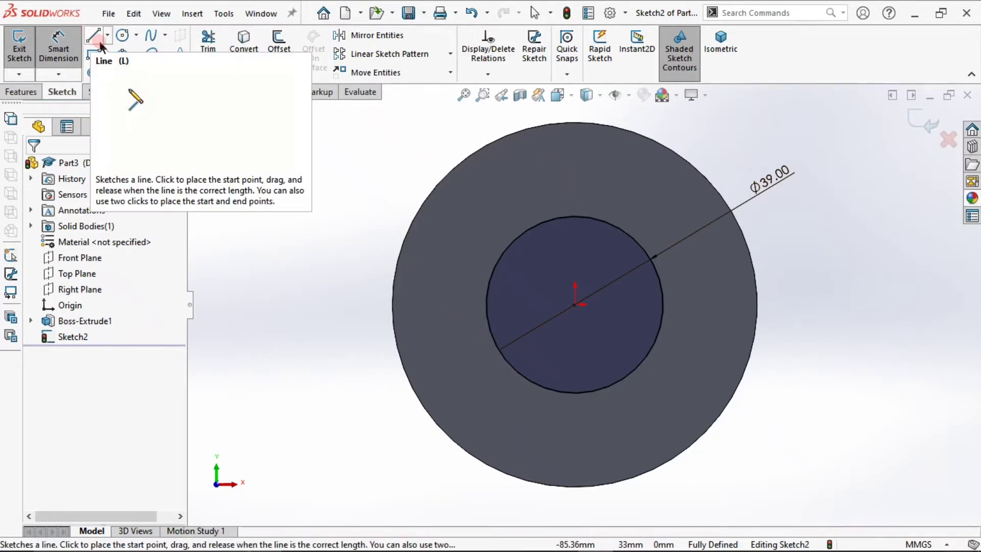
- Draw two centerlines about 30.5 mm long from the origin, one horizontal towards the disc's left edge and one vertical upwards
{"action": "left_click", "coordinate": [121, 35]}
{"action": "left_click", "coordinate": [107, 34]}
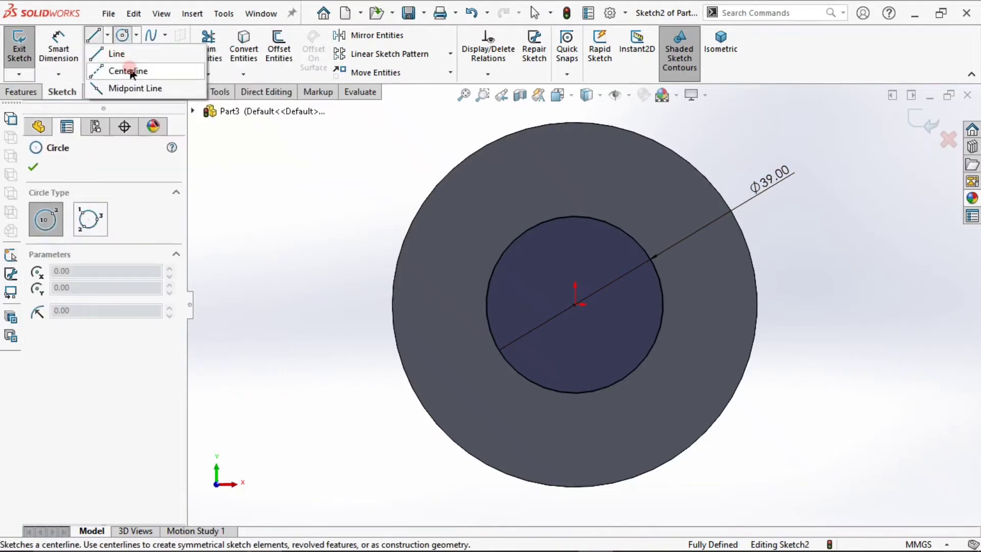
{"action": "left_click", "coordinate": [131, 73]}
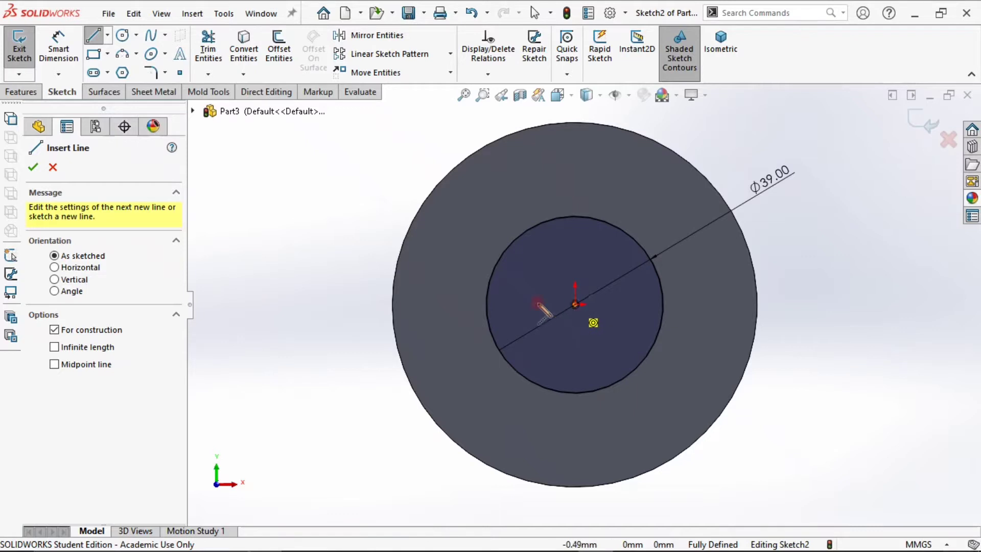
{"action": "left_click", "coordinate": [437, 305]}
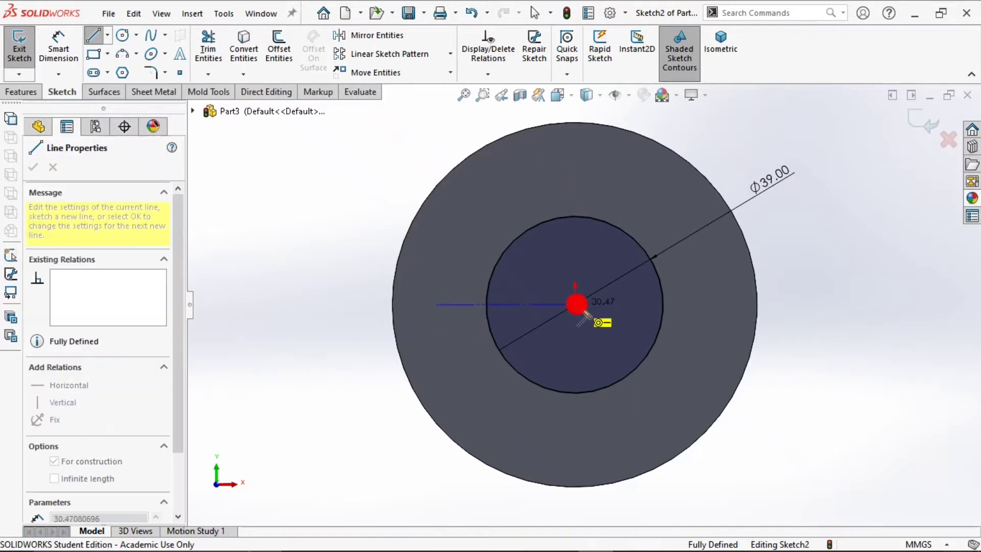
{"action": "left_click", "coordinate": [574, 305]}
{"action": "left_click", "coordinate": [574, 166]}
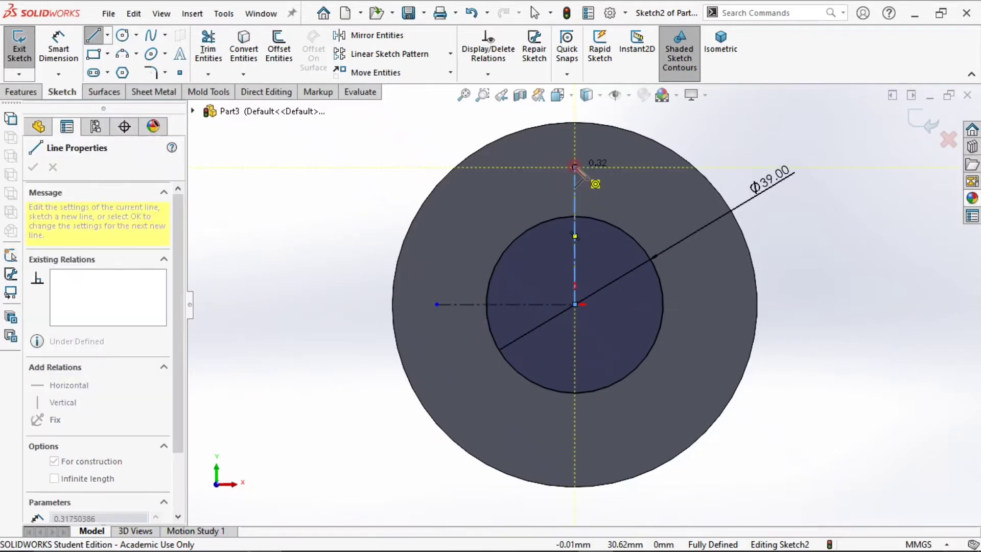
{"action": "key", "text": "Escape"}
{"action": "key", "text": "Escape"}
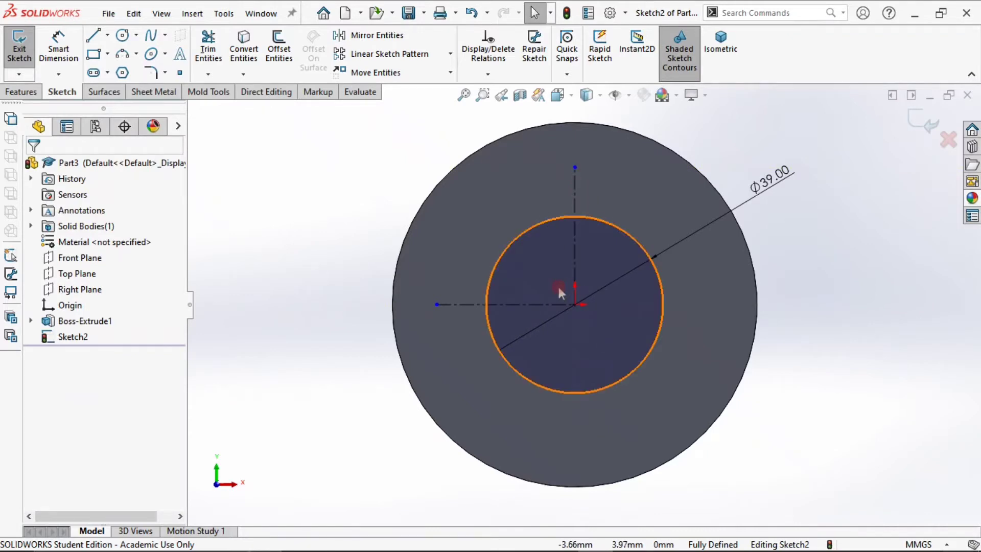
- Draw a slanted construction line about 33 mm long from the origin into the upper-left quadrant, between the two centerlines
{"action": "left_click", "coordinate": [94, 36]}
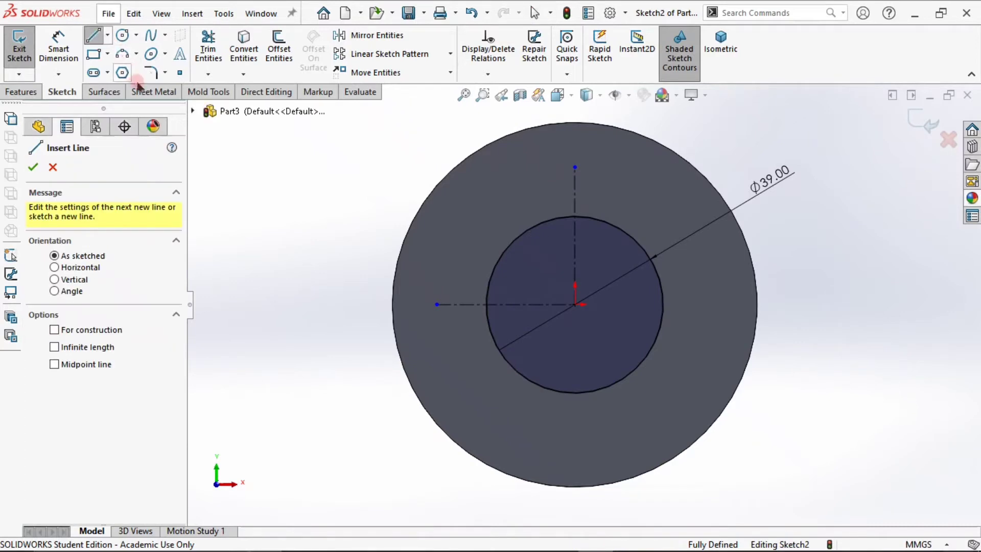
{"action": "left_click", "coordinate": [87, 330]}
{"action": "left_click_drag", "start_coordinate": [575, 304], "coordinate": [463, 203]}
{"action": "key", "text": "Escape"}
{"action": "key", "text": "Escape"}
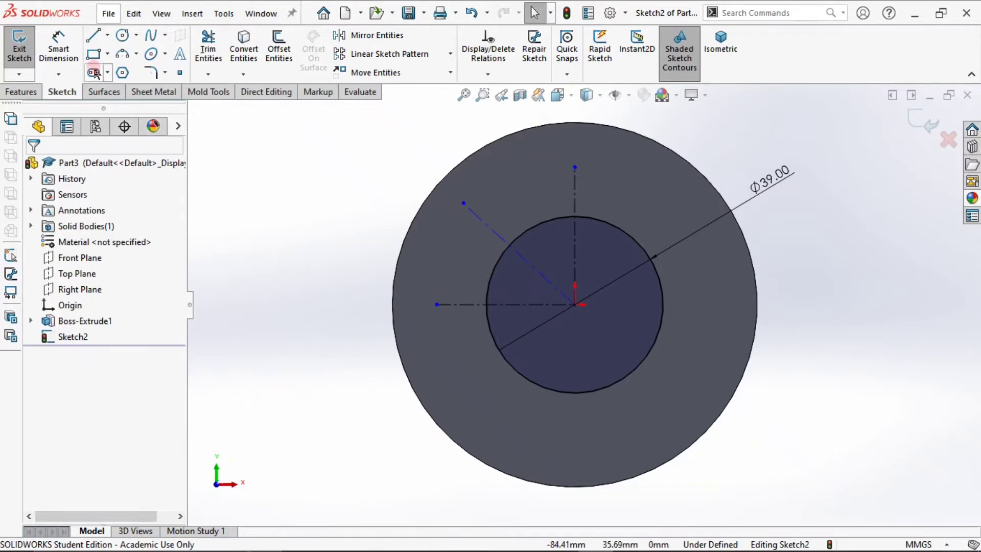
- Dimension the angle between the slanted construction line and the horizontal centerline and set it to 56.26°
{"action": "left_click", "coordinate": [58, 47]}
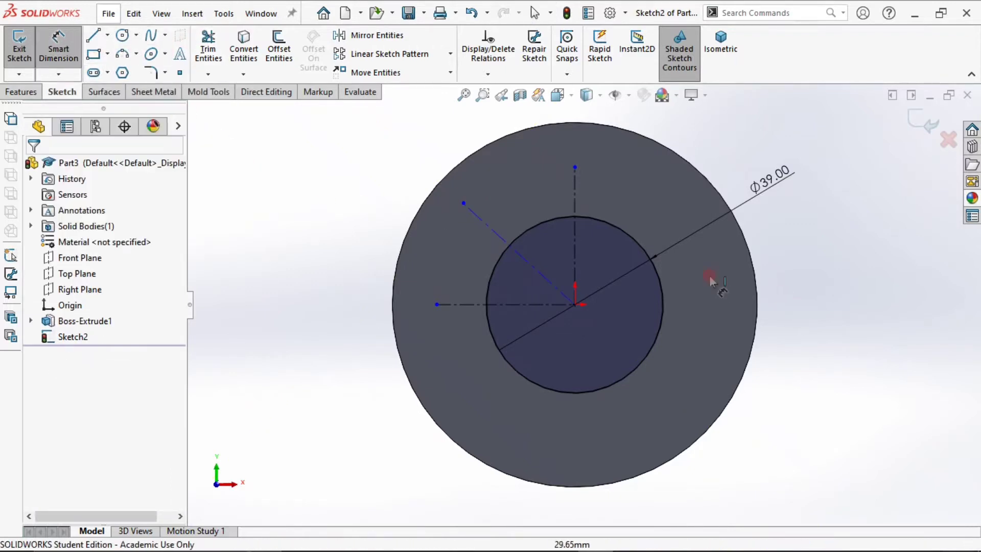
{"action": "left_click", "coordinate": [534, 268]}
{"action": "left_click", "coordinate": [534, 306]}
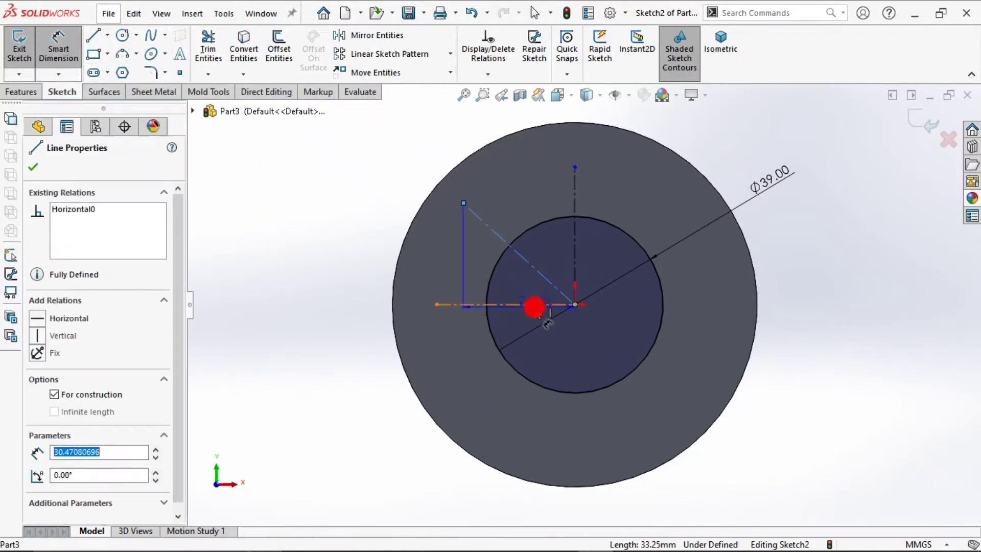
{"action": "left_click", "coordinate": [466, 261]}
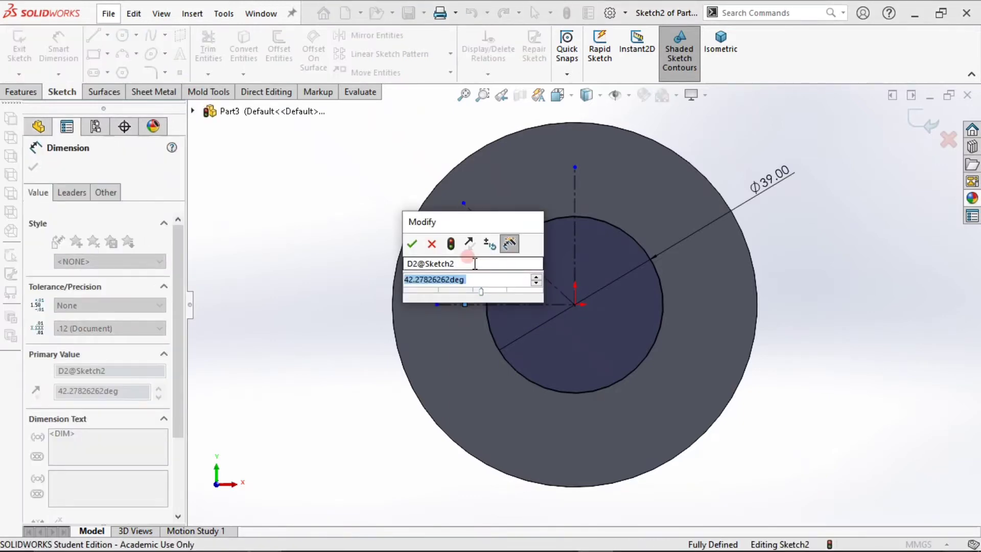
{"action": "type", "text": "56."}
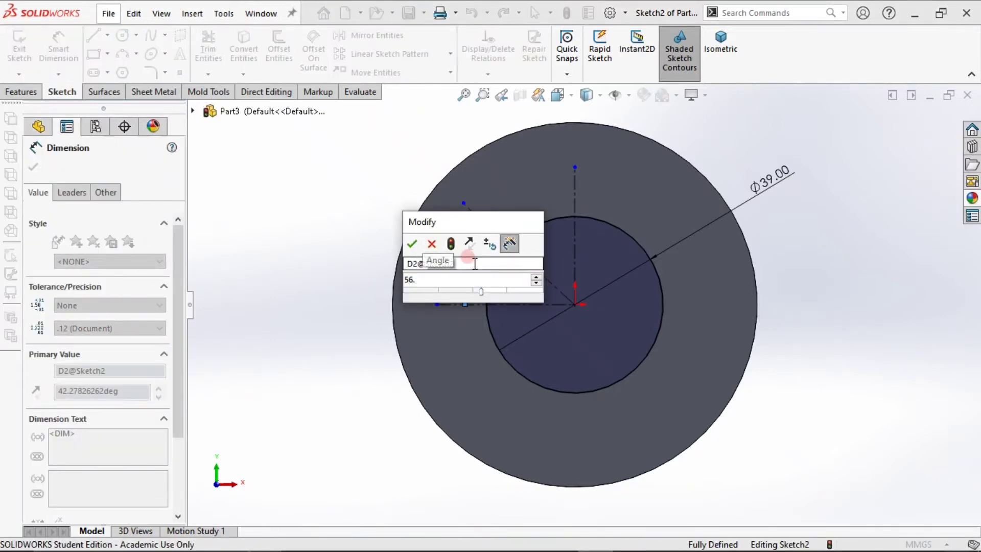
{"action": "type", "text": "27"}
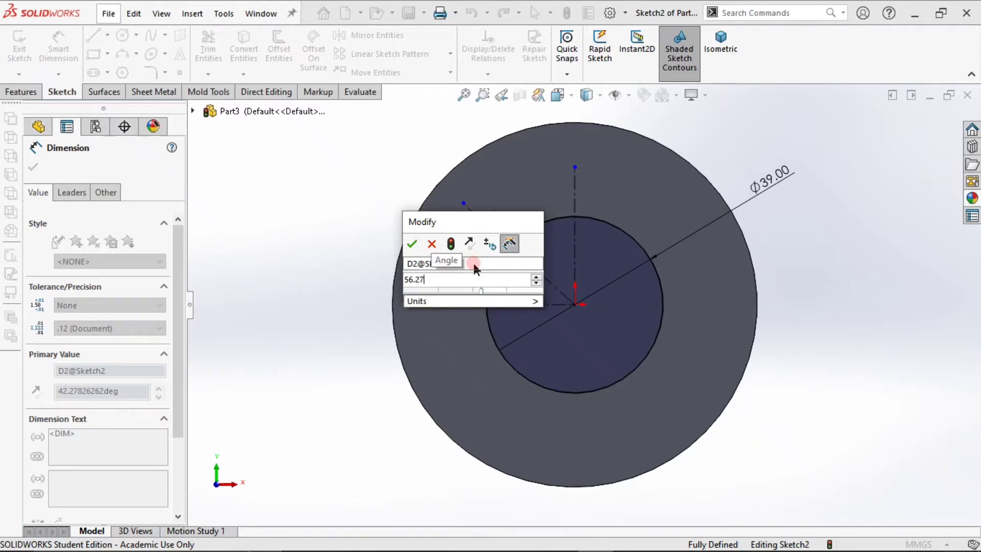
{"action": "key", "text": "BackSpace"}
{"action": "type", "text": "6"}
{"action": "key", "text": "Return"}
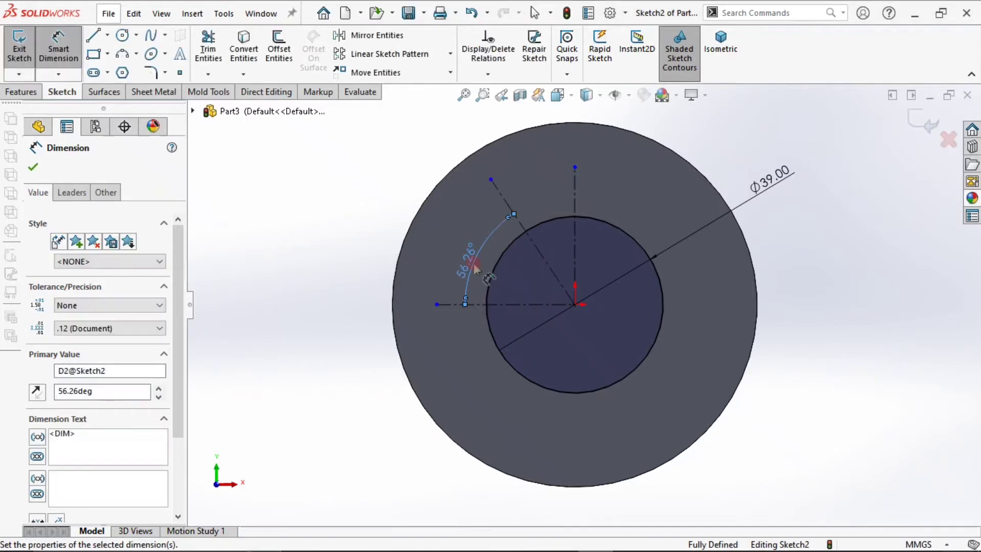
{"action": "left_click", "coordinate": [339, 190]}
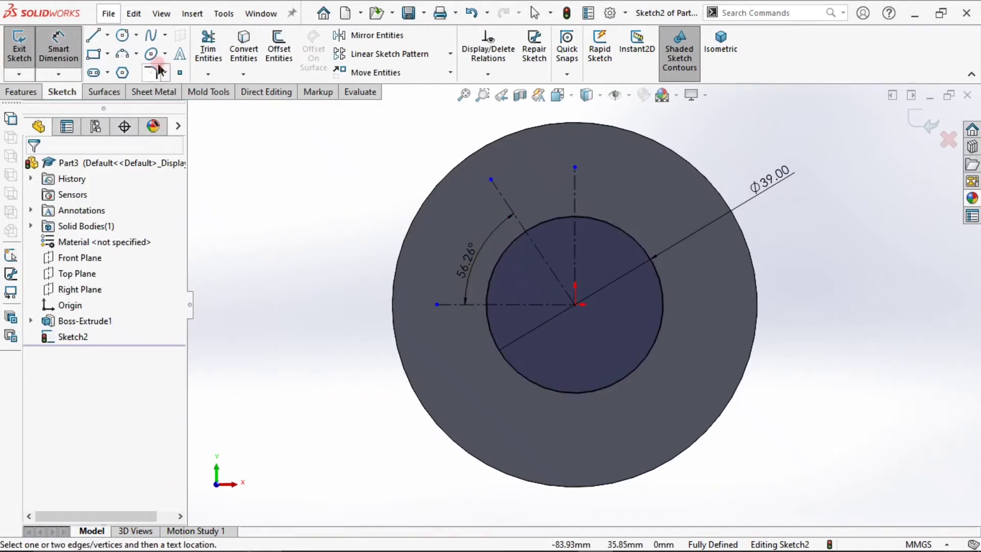
- Draw a circle of about 25.5 mm radius centered on the horizontal centerline's outer end, reaching the slanted line's intersection with the 39 mm circle
{"action": "left_click", "coordinate": [122, 34]}
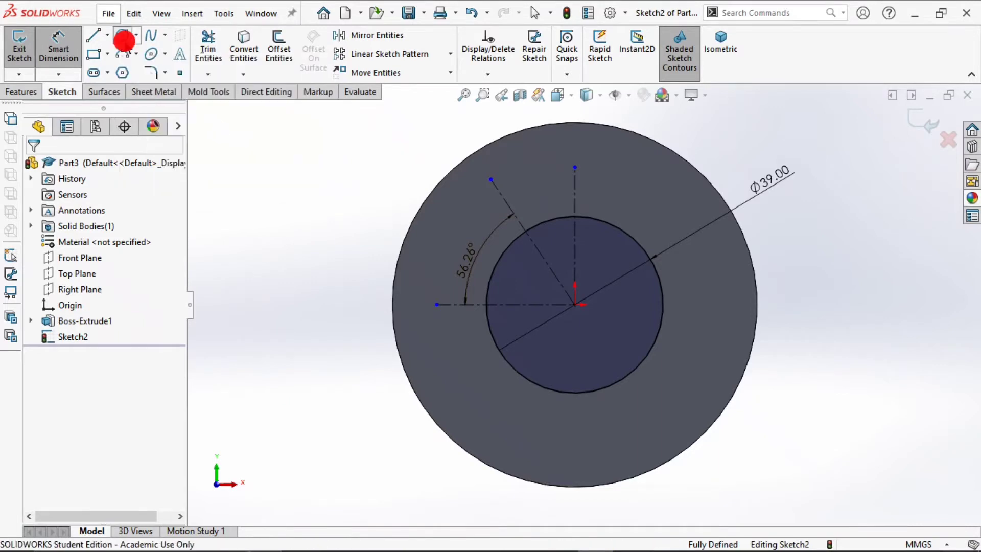
{"action": "left_click", "coordinate": [436, 305]}
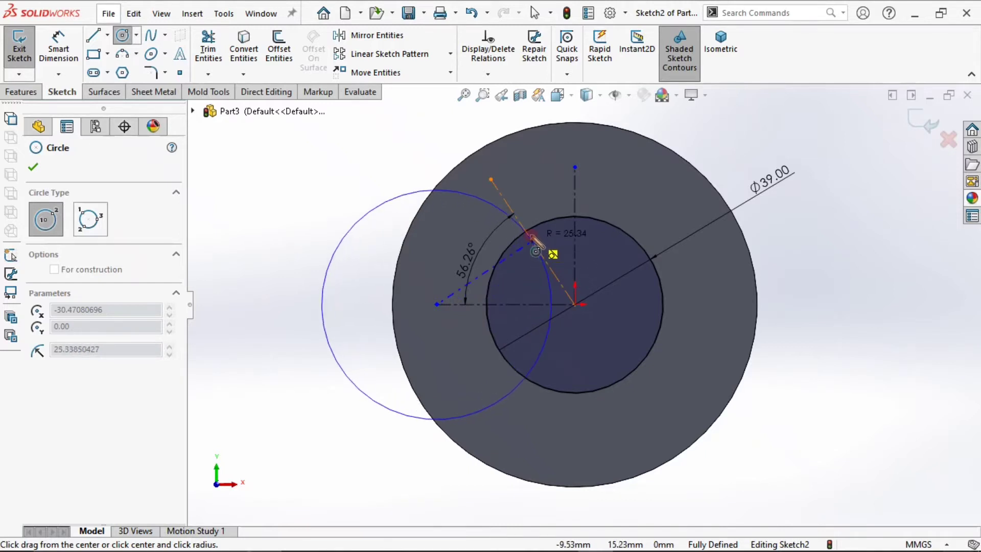
{"action": "left_click", "coordinate": [526, 231]}
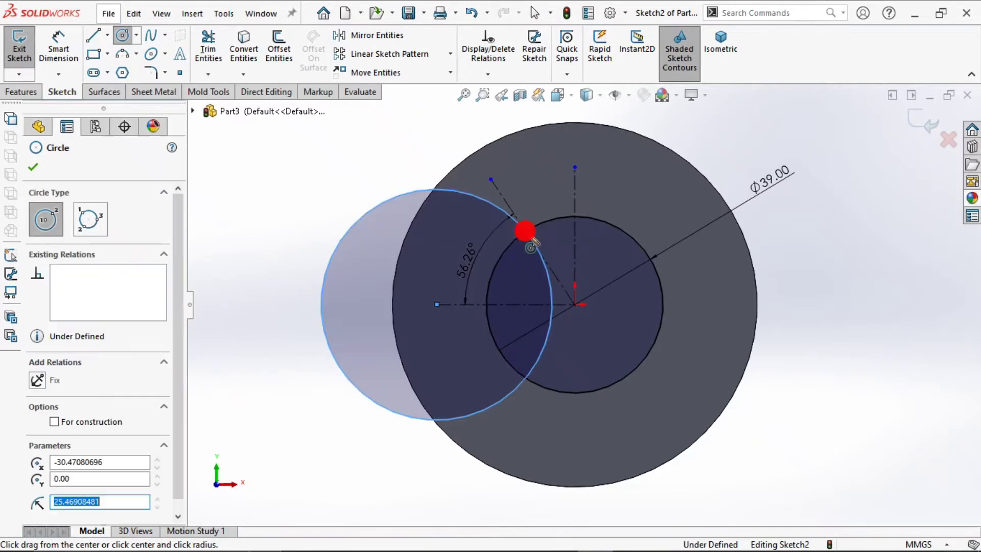
{"action": "key", "text": "Escape"}
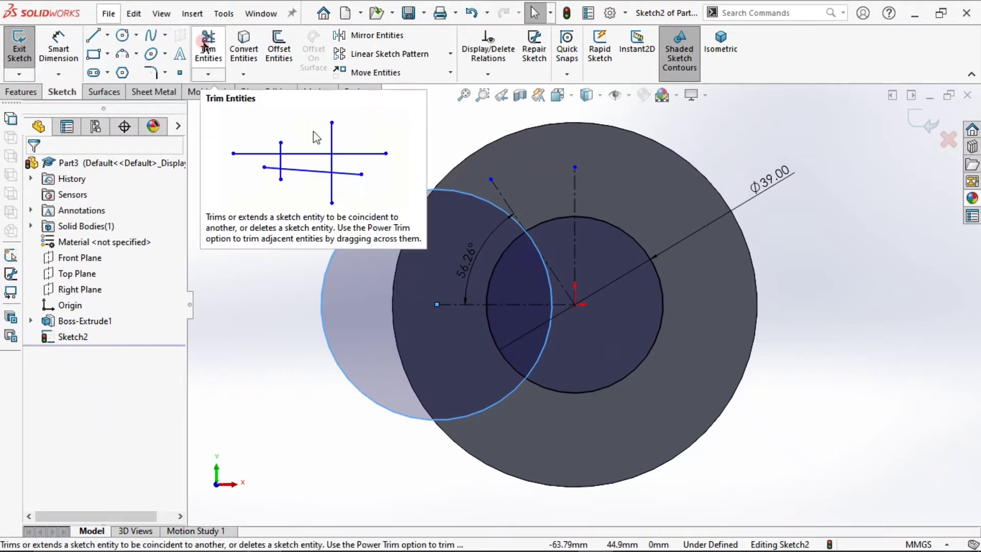
- Power-trim the new circle's outer portion and the 39 mm circle's left arc, leaving a closed crescent-like profile with a concave left side
{"action": "left_click", "coordinate": [206, 47]}
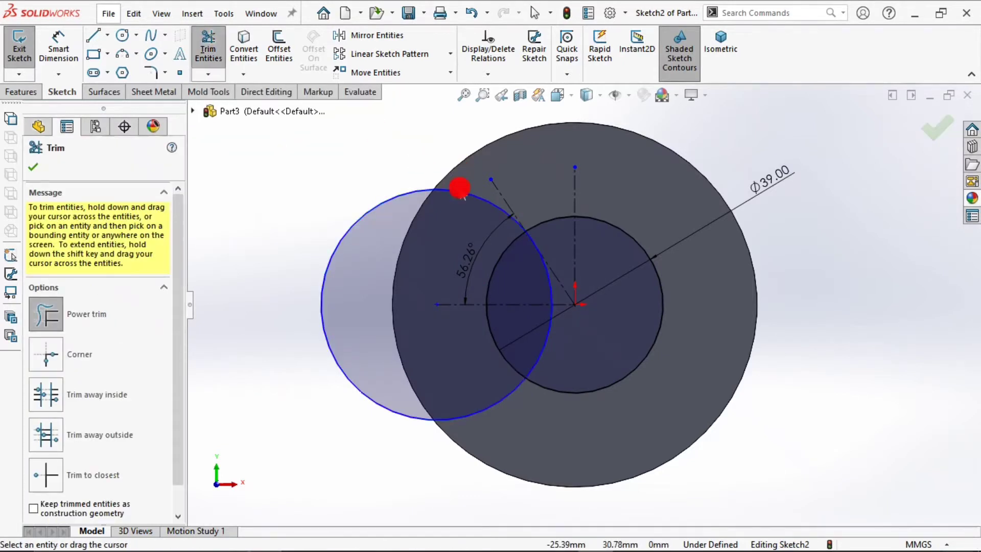
{"action": "left_click_drag", "start_coordinate": [459, 188], "coordinate": [460, 205]}
{"action": "mouse_move", "coordinate": [499, 243]}
{"action": "left_mouse_down"}
{"action": "mouse_move", "coordinate": [514, 256]}
{"action": "mouse_move", "coordinate": [528, 329]}
{"action": "left_mouse_up"}
{"action": "left_click_drag", "start_coordinate": [475, 347], "coordinate": [472, 349]}
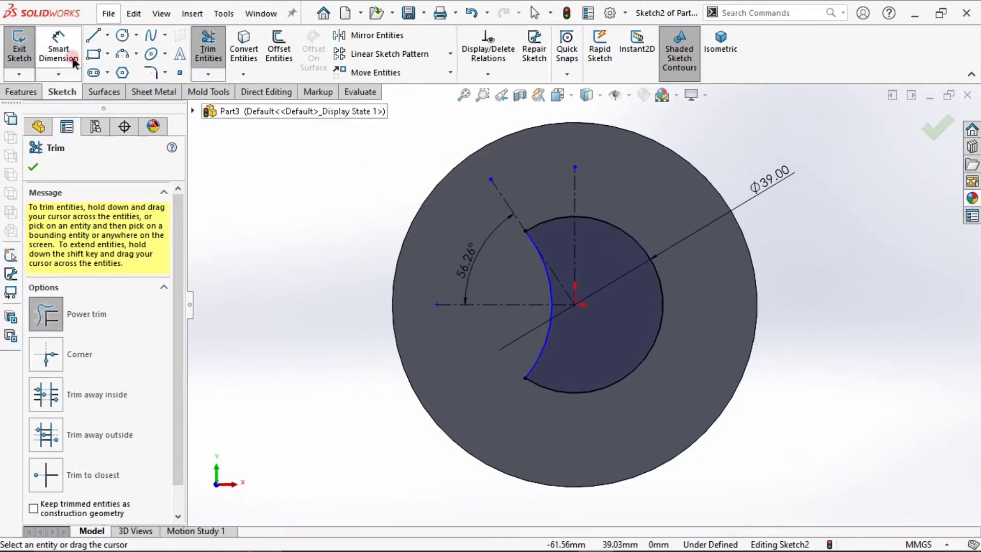
{"action": "left_click", "coordinate": [58, 52]}
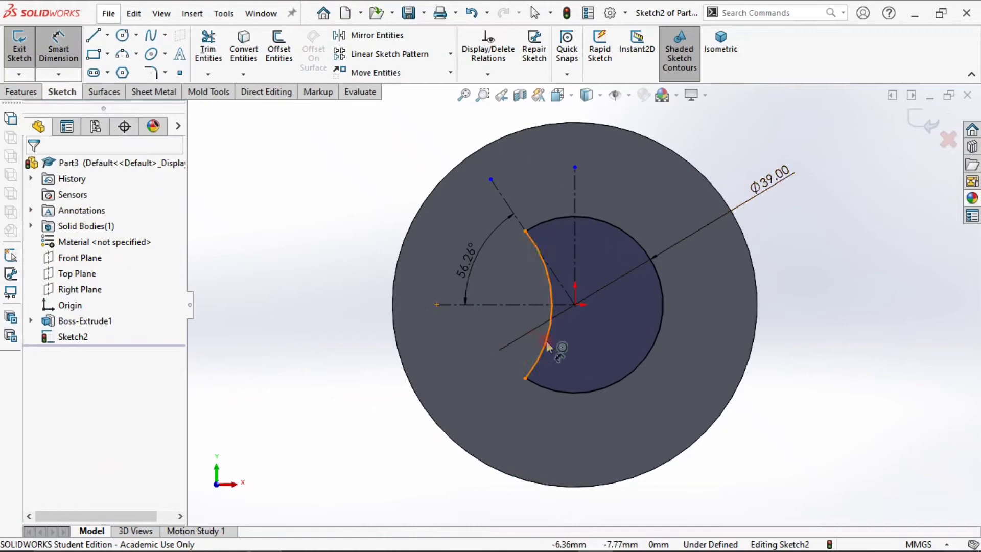
{"action": "left_click", "coordinate": [525, 378]}
{"action": "left_click", "coordinate": [495, 303]}
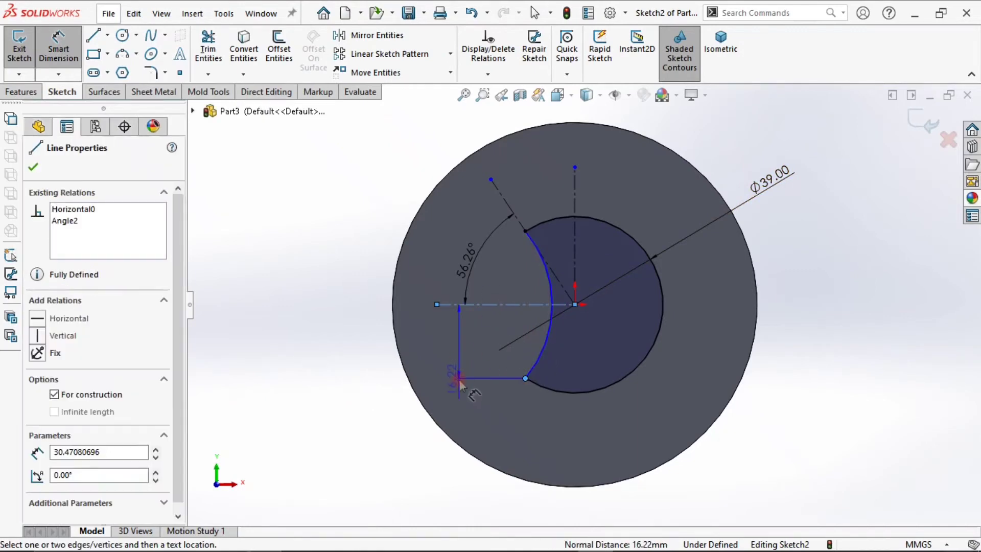
{"action": "left_click", "coordinate": [459, 381]}
{"action": "left_click", "coordinate": [537, 357]}
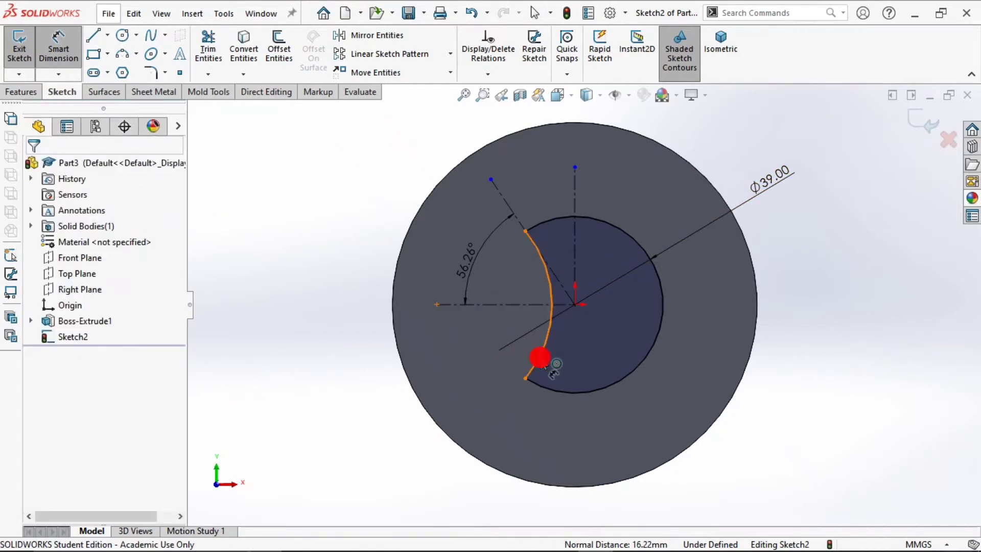
{"action": "left_click", "coordinate": [484, 305]}
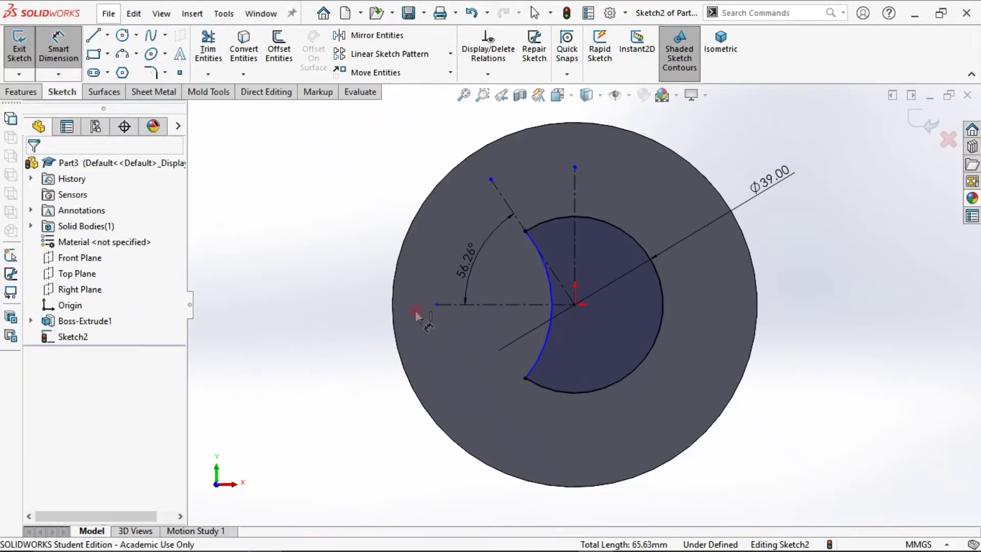
{"action": "key", "text": "Escape"}
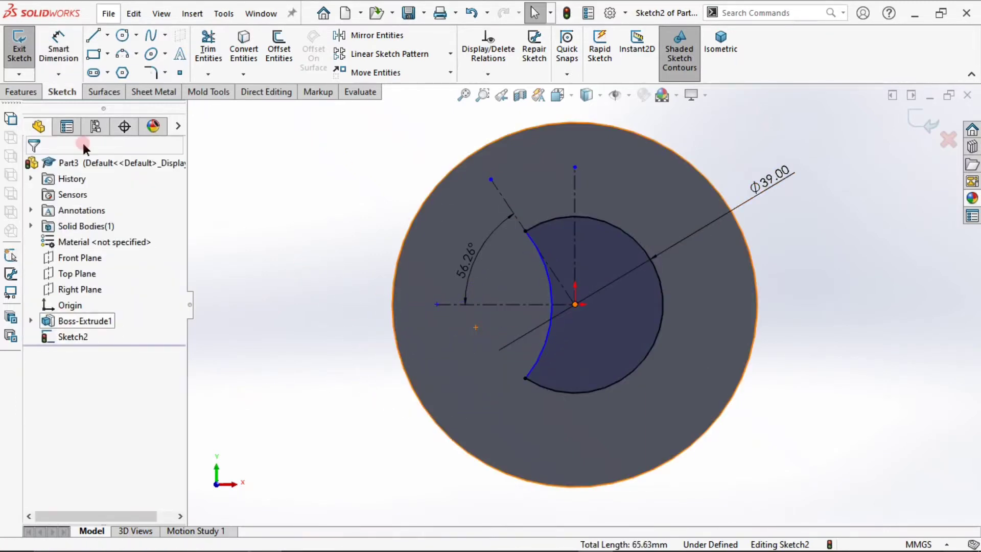
- Draw a slanted construction line from the origin into the lower-left quadrant, extending beyond the profile's lower corner
{"action": "left_click", "coordinate": [108, 35]}
{"action": "left_click", "coordinate": [115, 68]}
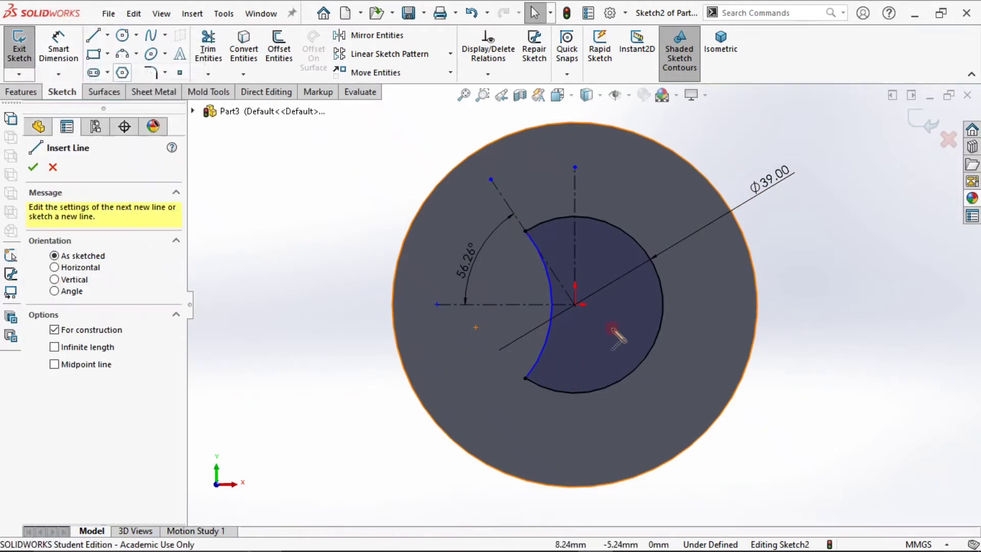
{"action": "left_click", "coordinate": [574, 305]}
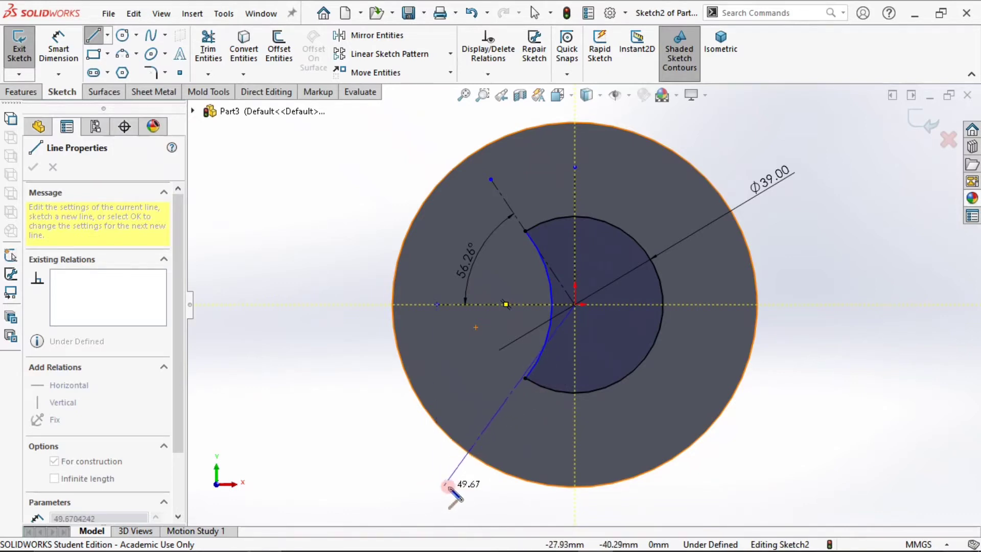
{"action": "left_click", "coordinate": [500, 435]}
{"action": "key", "text": "Escape"}
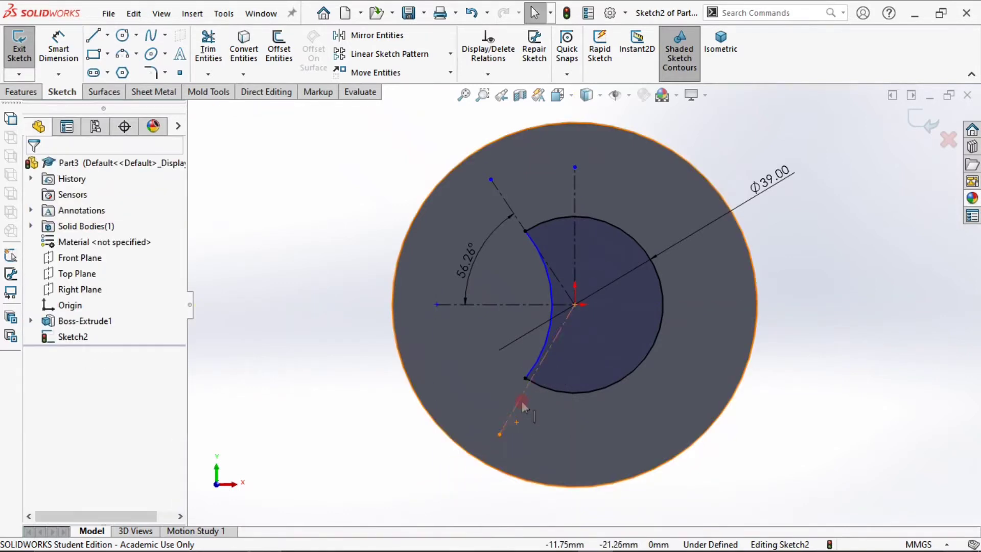
- Make the lower slanted construction line coincident with the profile's lower corner point
{"action": "left_click", "coordinate": [520, 402]}
{"action": "left_click", "coordinate": [526, 380], "text": "ctrl"}
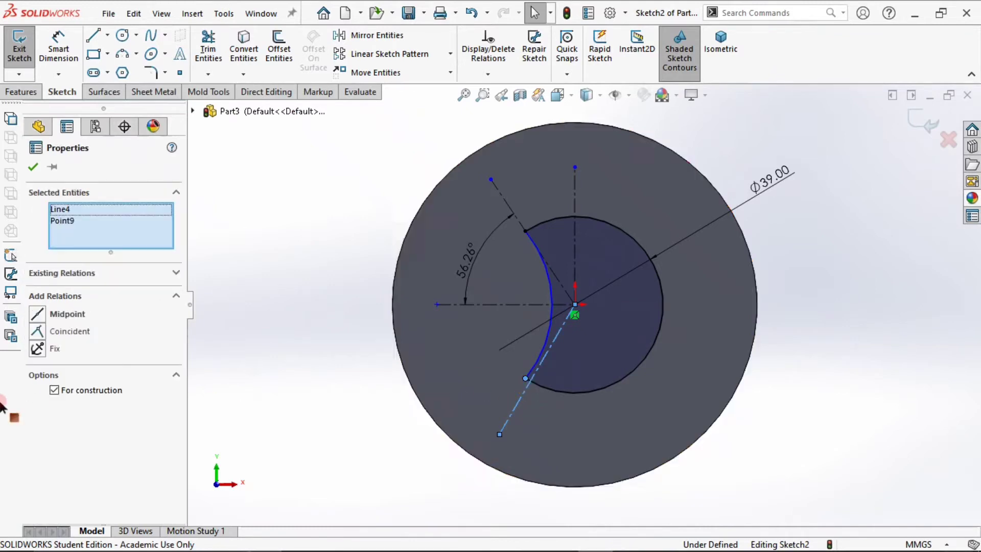
{"action": "left_click", "coordinate": [60, 330]}
{"action": "left_click", "coordinate": [274, 351]}
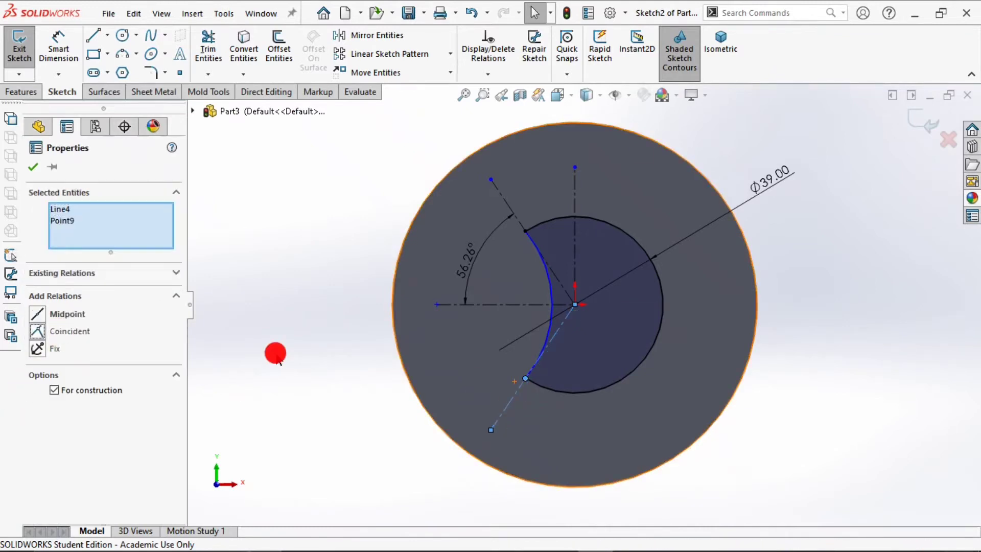
{"action": "left_click", "coordinate": [548, 329]}
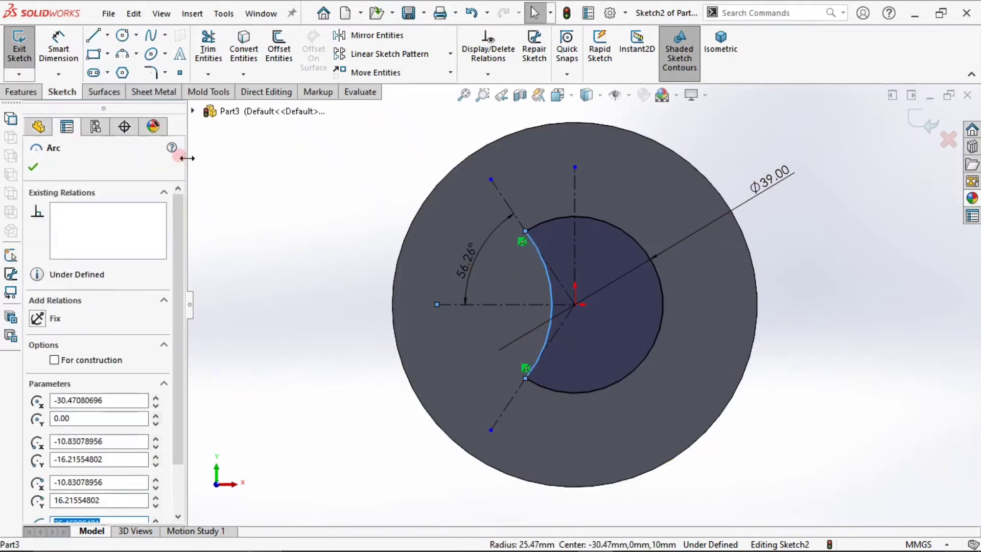
{"action": "left_click", "coordinate": [219, 157]}
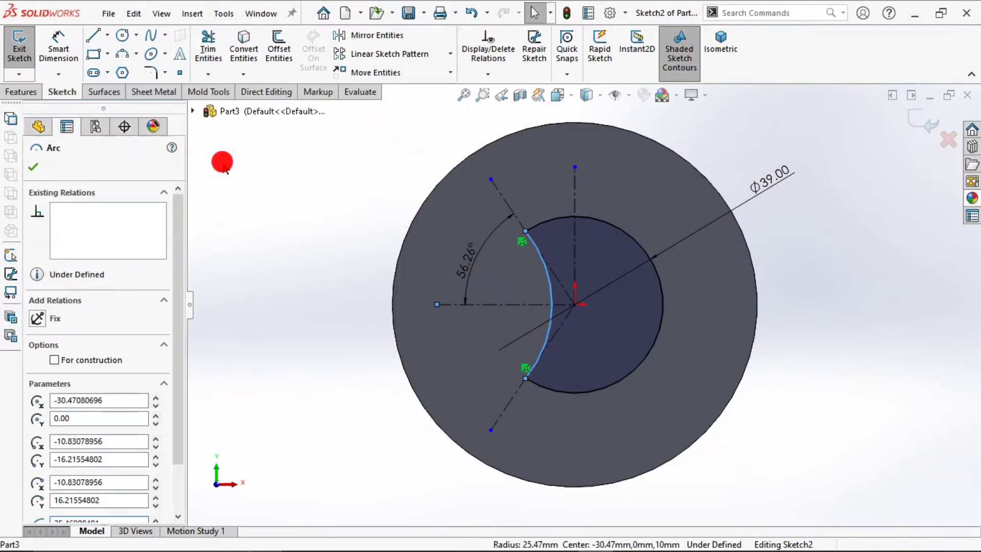
- Dimension the angle between the lower slanted construction line and the horizontal centerline at 56.26°
{"action": "left_click", "coordinate": [58, 51]}
{"action": "left_click", "coordinate": [543, 328]}
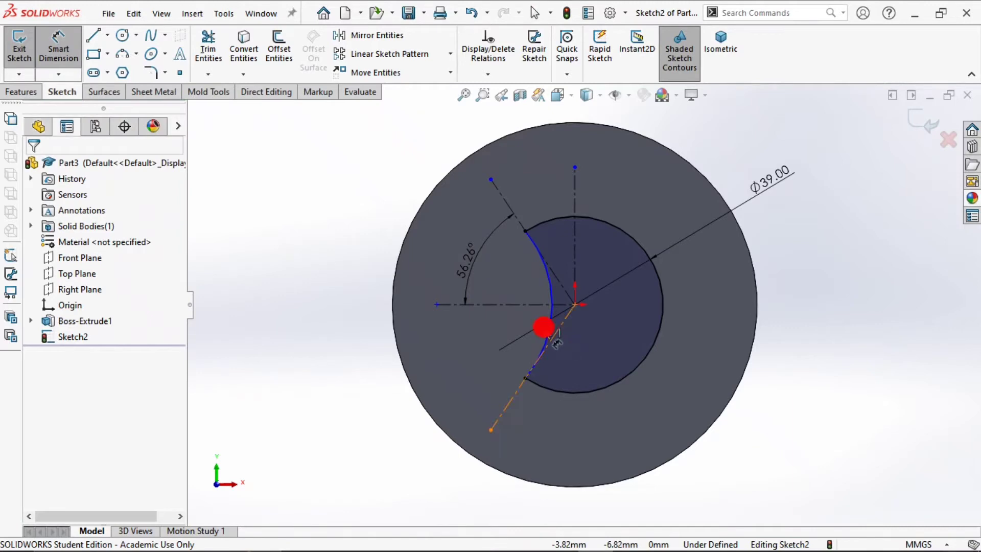
{"action": "left_click", "coordinate": [512, 304]}
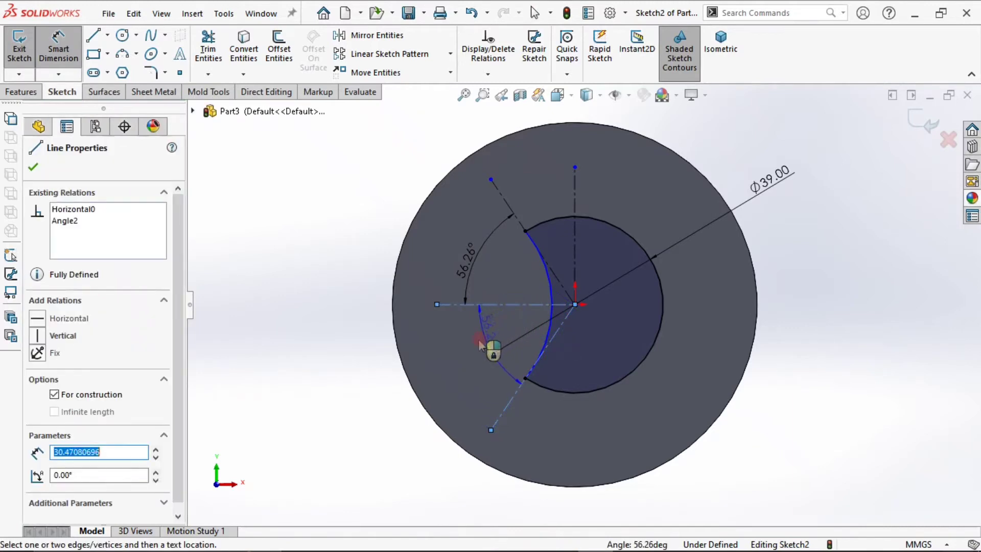
{"action": "left_click", "coordinate": [472, 339]}
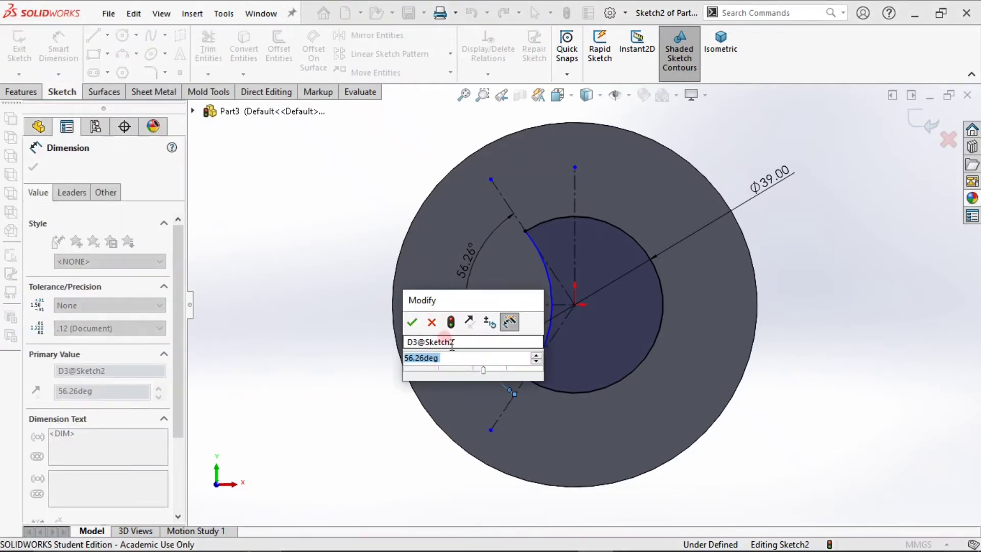
{"action": "left_click", "coordinate": [412, 322]}
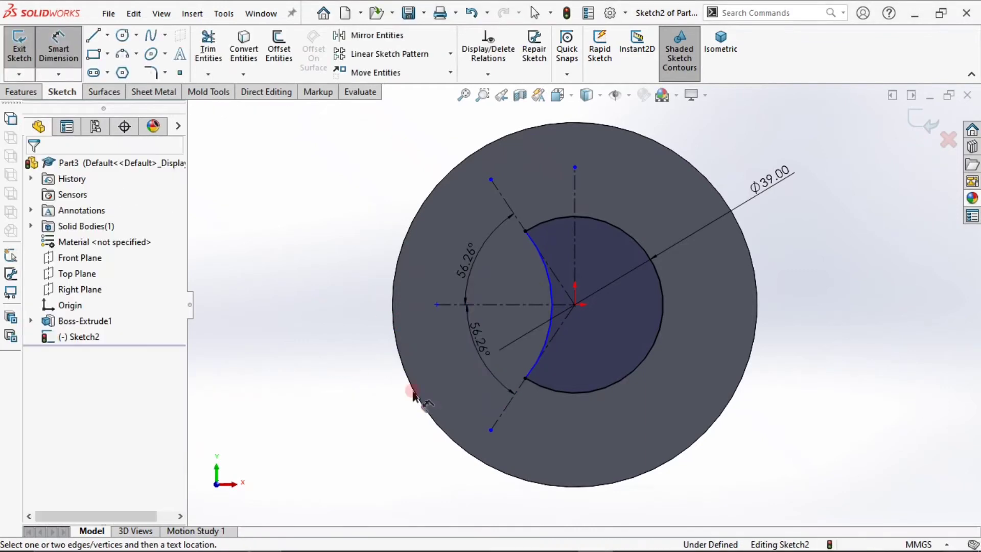
{"action": "key", "text": "Escape"}
- Flatten the concave arc to a radius of about 33.4 mm by moving it away from the origin
{"action": "left_click_drag", "start_coordinate": [551, 297], "coordinate": [548, 336]}
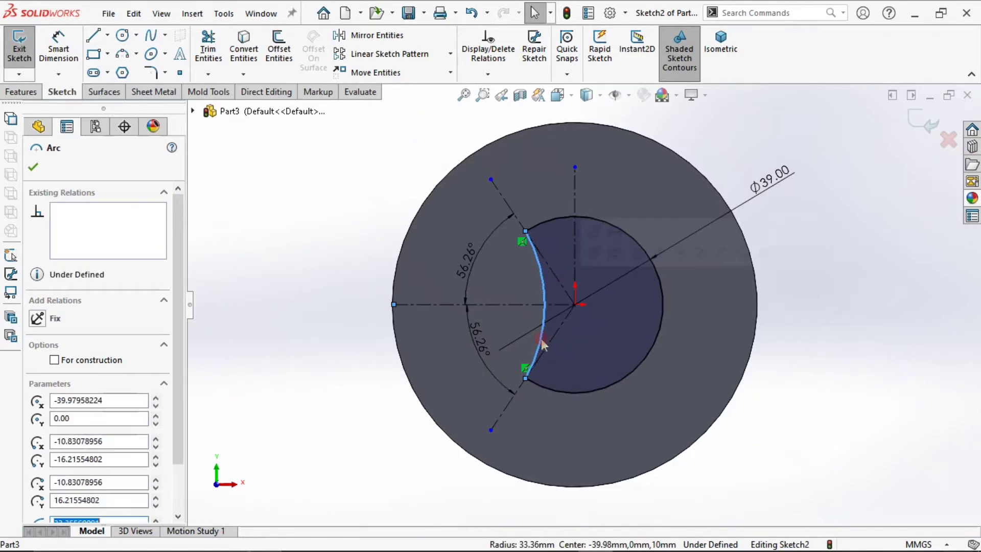
- Try to make the concave arc tangent to the lower slanted construction line, and undo the relation
{"action": "left_click", "coordinate": [563, 321]}
{"action": "left_click", "coordinate": [581, 286]}
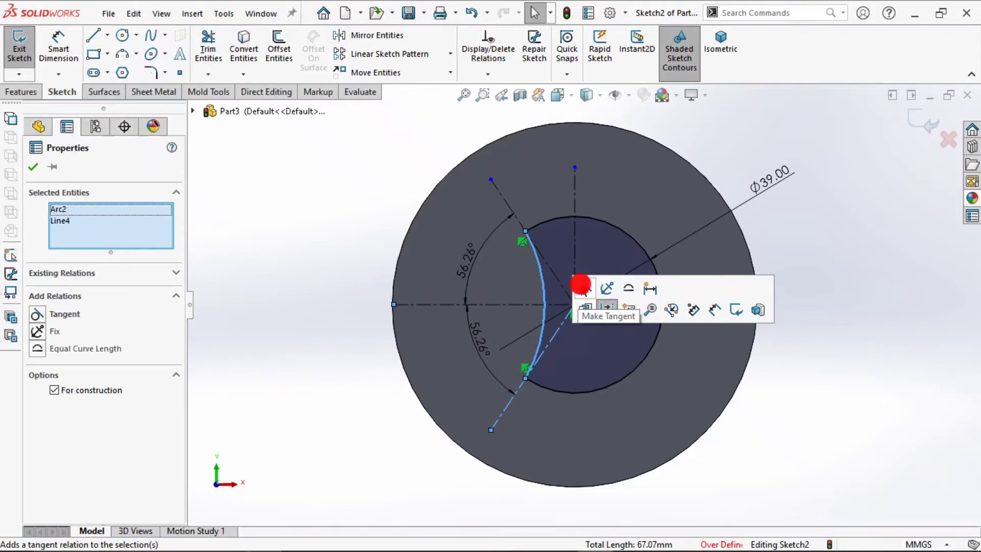
{"action": "key", "text": "ctrl+z"}
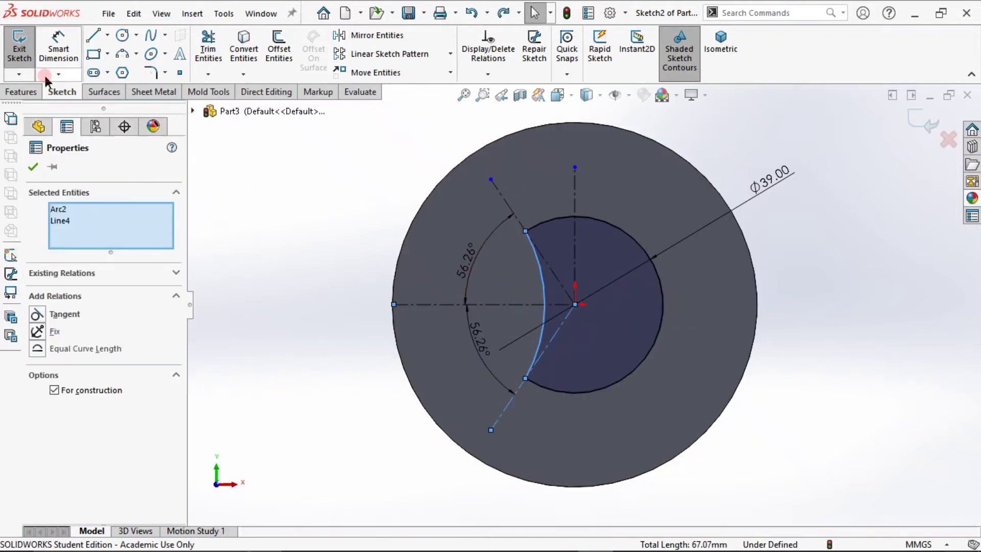
- Try to dimension the concave arc's radius
{"action": "left_click", "coordinate": [59, 49]}
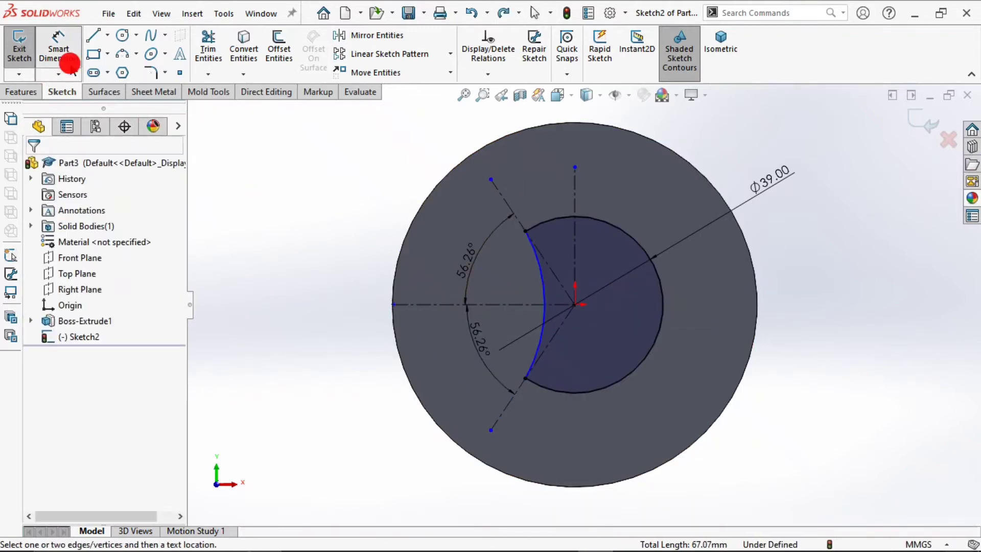
{"action": "left_click", "coordinate": [543, 286]}
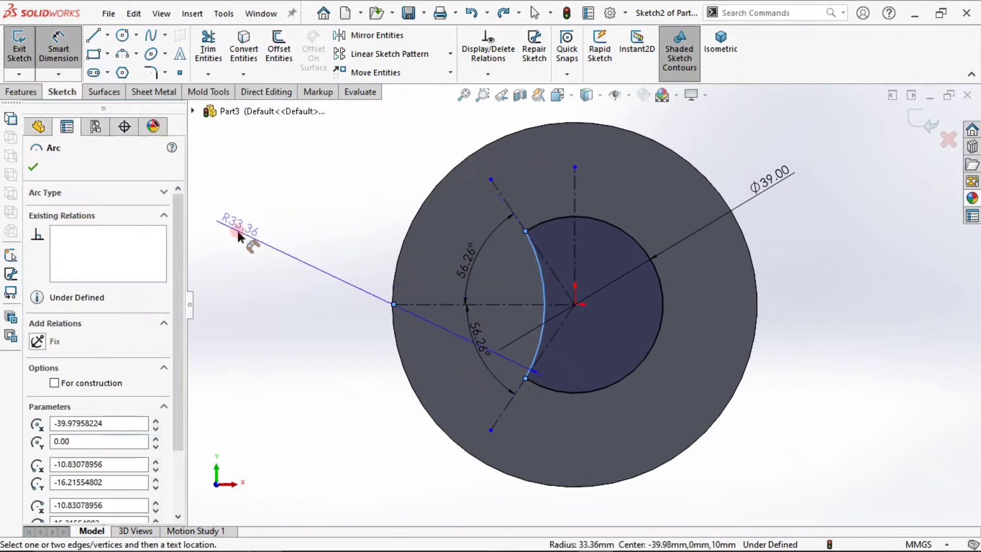
{"action": "left_click", "coordinate": [237, 235]}
{"action": "left_click", "coordinate": [554, 192]}
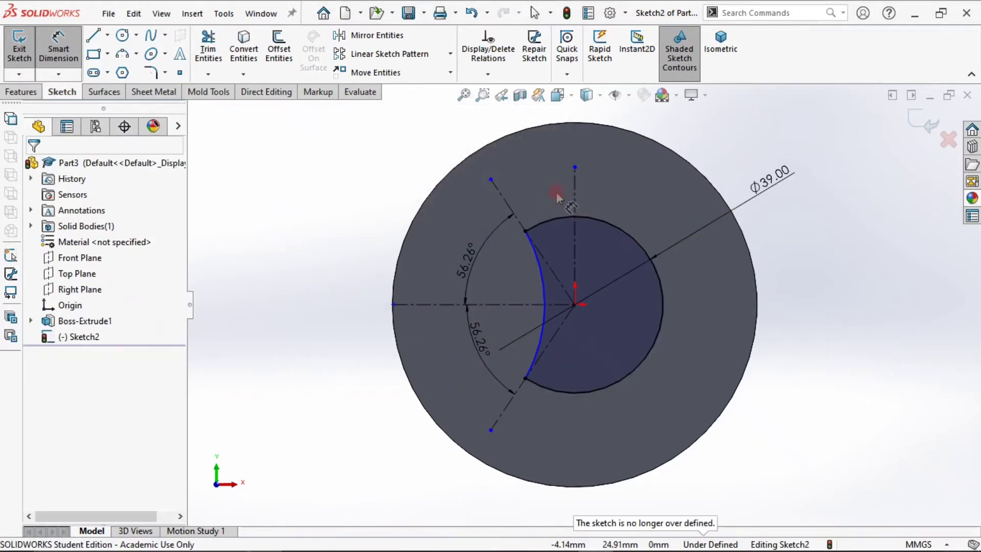
{"action": "key", "text": "Escape"}
{"action": "left_click", "coordinate": [486, 75]}
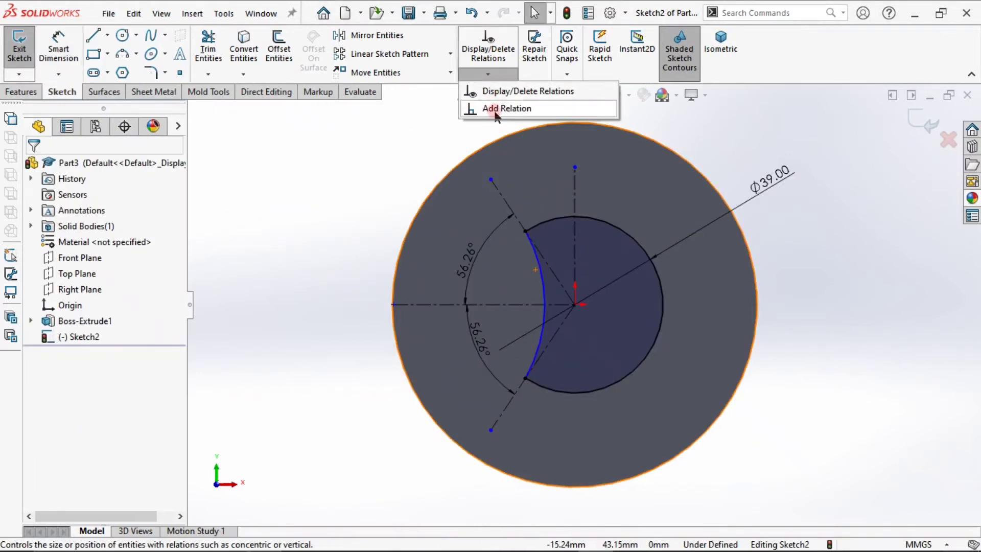
{"action": "left_click", "coordinate": [493, 109]}
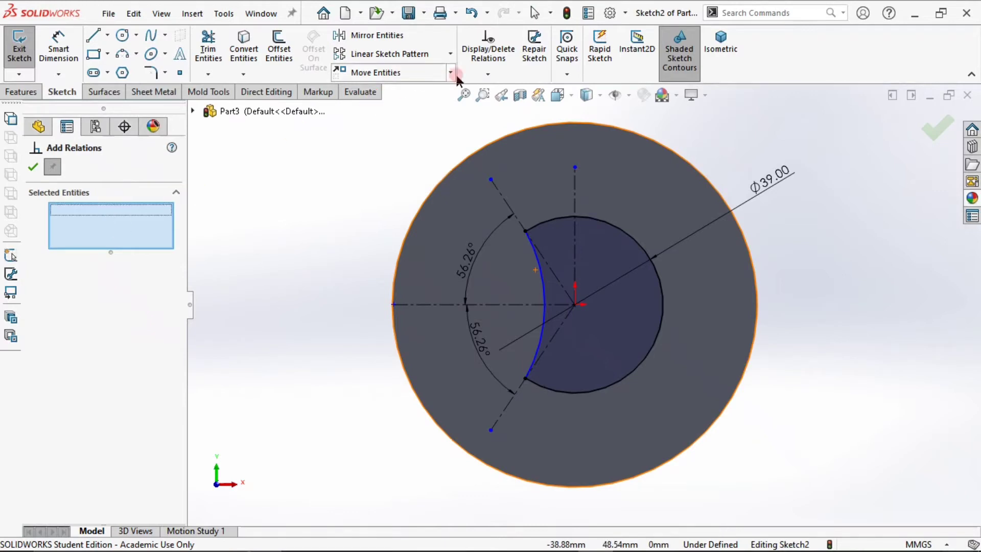
{"action": "left_click", "coordinate": [473, 75]}
{"action": "left_click", "coordinate": [476, 110]}
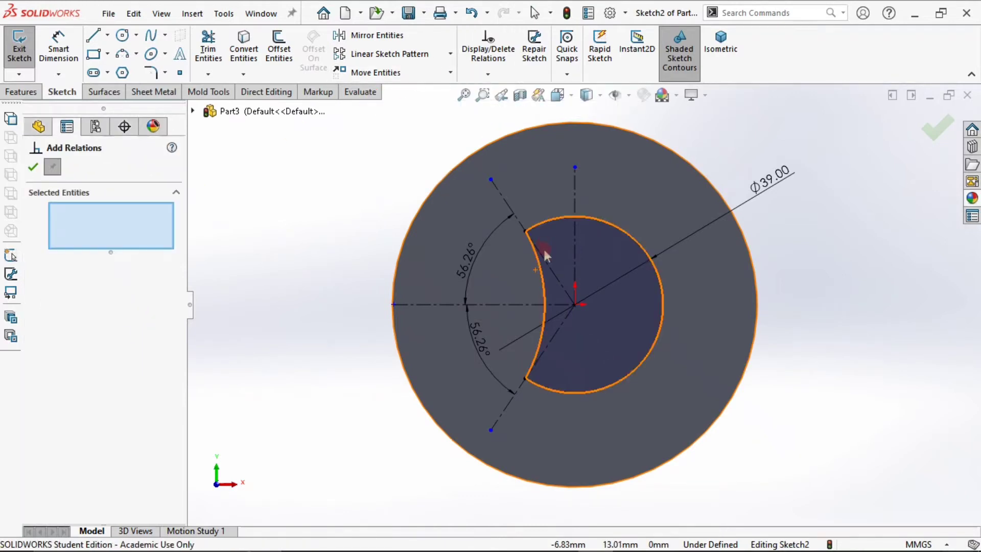
{"action": "left_click", "coordinate": [537, 262]}
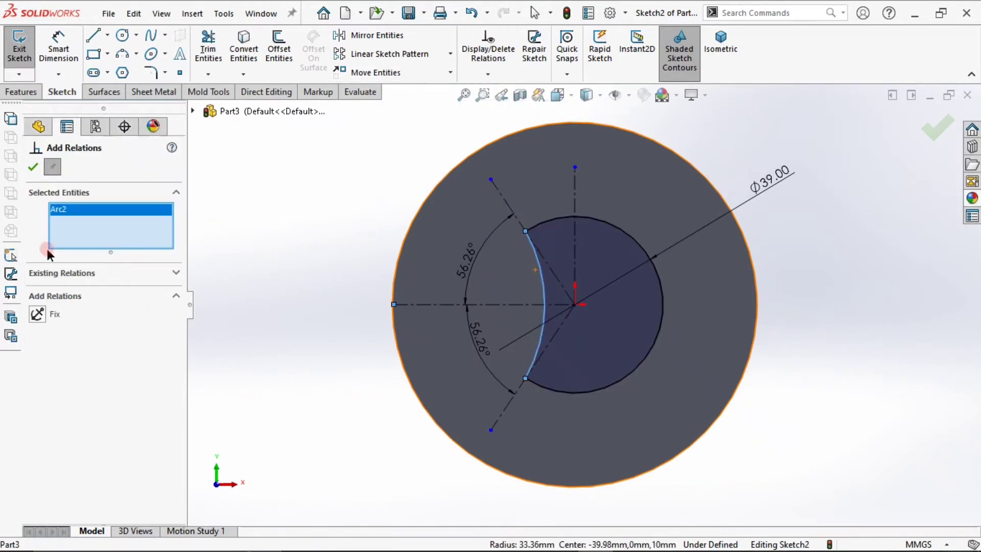
{"action": "left_click", "coordinate": [32, 167]}
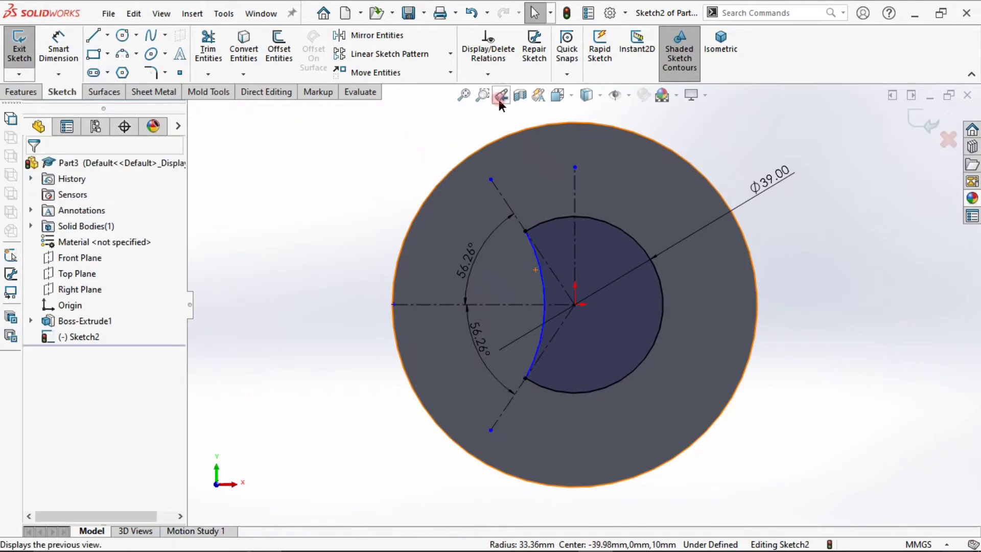
- Check the sketch for overdefining or unsolved relations
{"action": "left_click", "coordinate": [491, 75]}
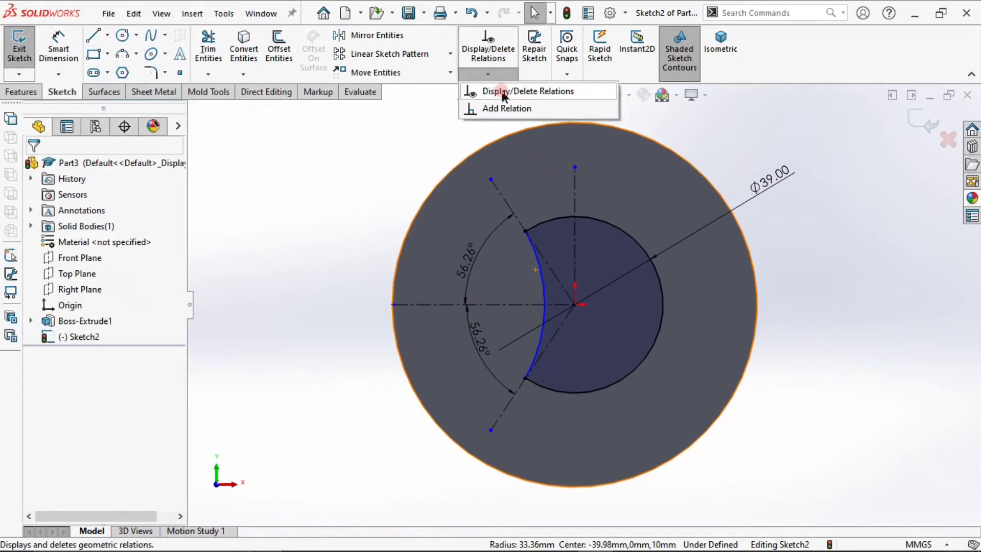
{"action": "left_click", "coordinate": [503, 92]}
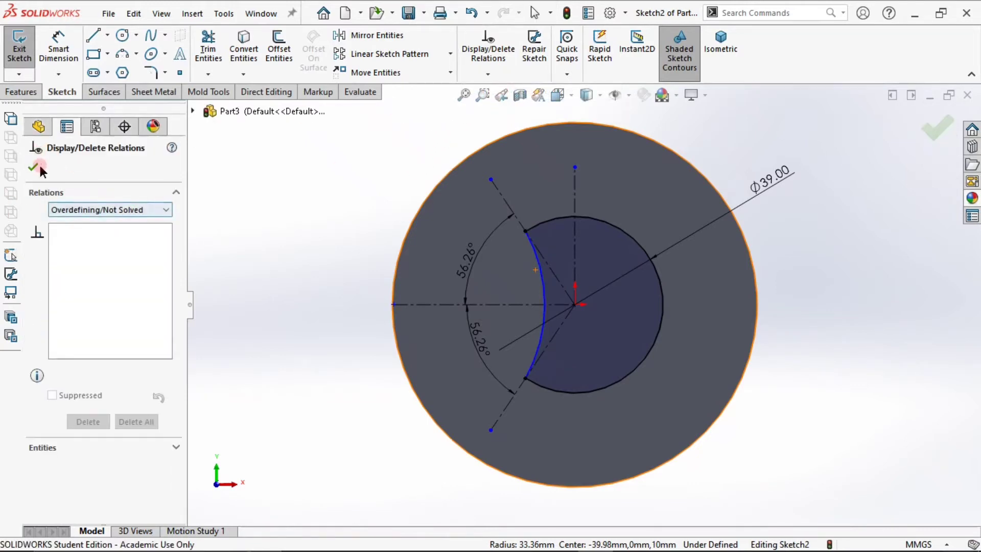
{"action": "left_click", "coordinate": [34, 167]}
{"action": "left_click", "coordinate": [304, 234]}
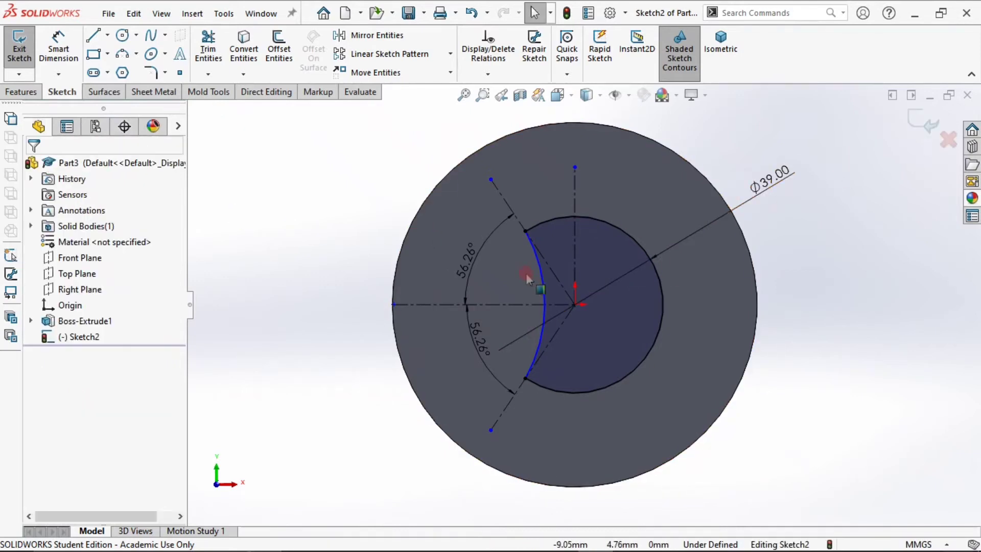
- Reshape the concave arc to a radius of about 25.4 mm, then try coincident and pierce relations between its center and the disc edge, undoing them
{"action": "scroll", "coordinate": [542, 263], "scroll_direction": "down", "scroll_amount": 3}
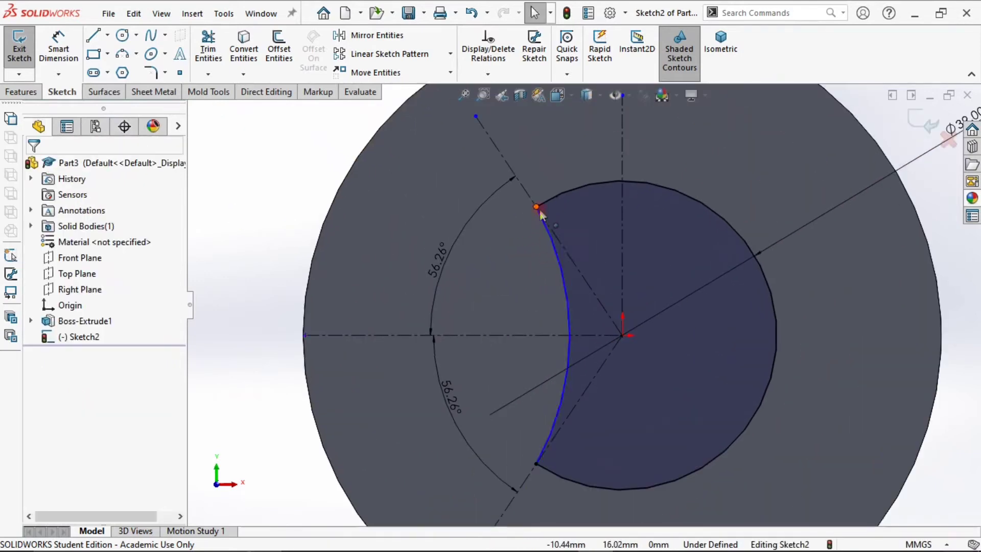
{"action": "left_click_drag", "start_coordinate": [557, 267], "coordinate": [588, 281]}
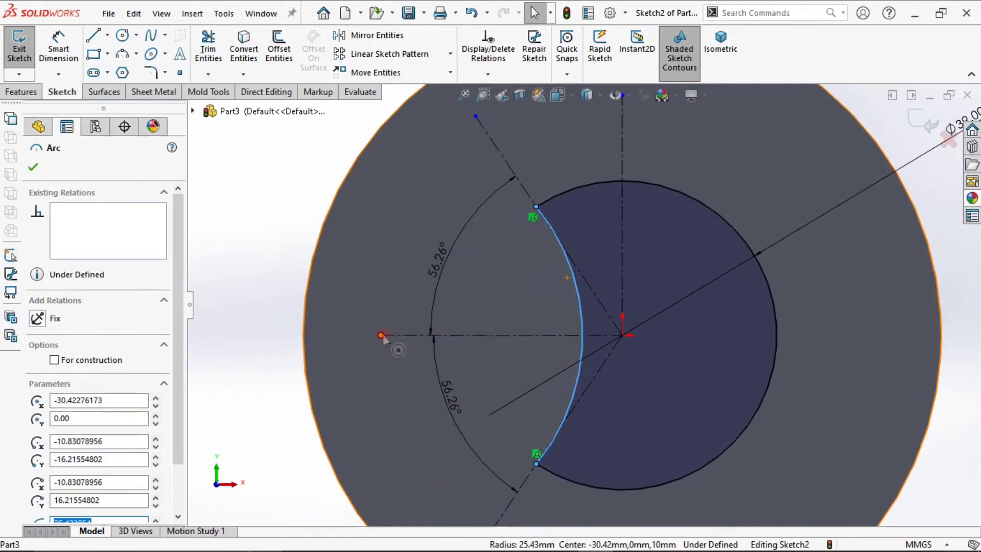
{"action": "left_click", "coordinate": [381, 336]}
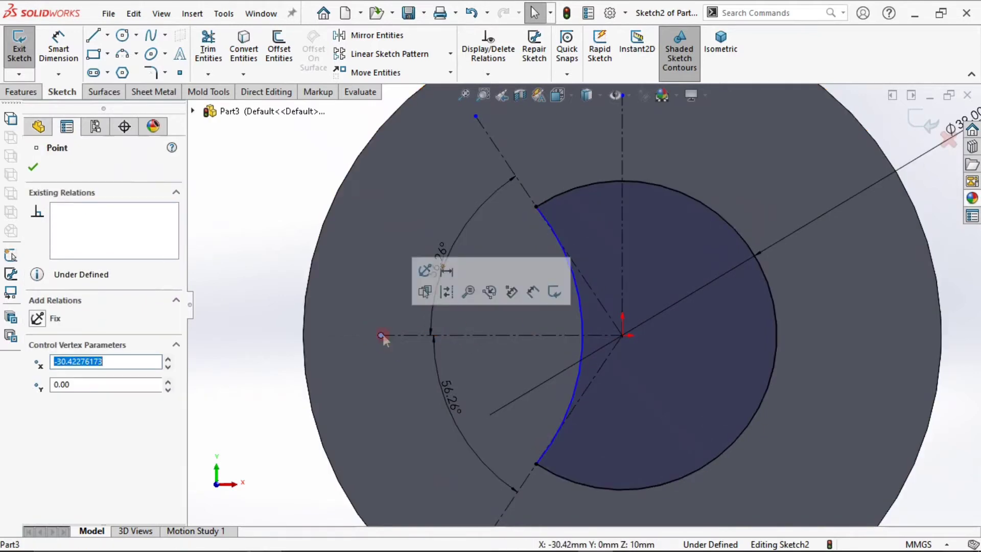
{"action": "left_click", "coordinate": [306, 328], "text": "ctrl"}
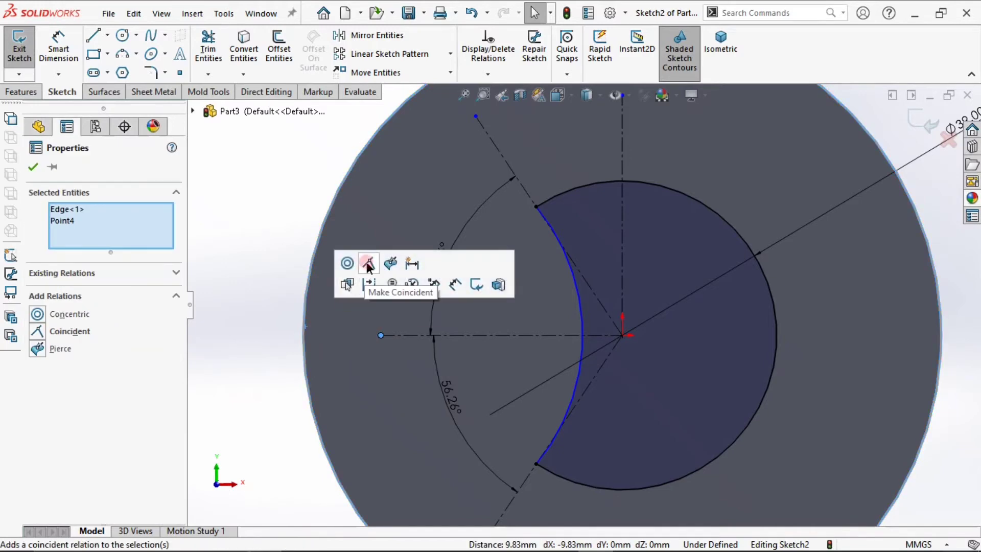
{"action": "left_click", "coordinate": [368, 264]}
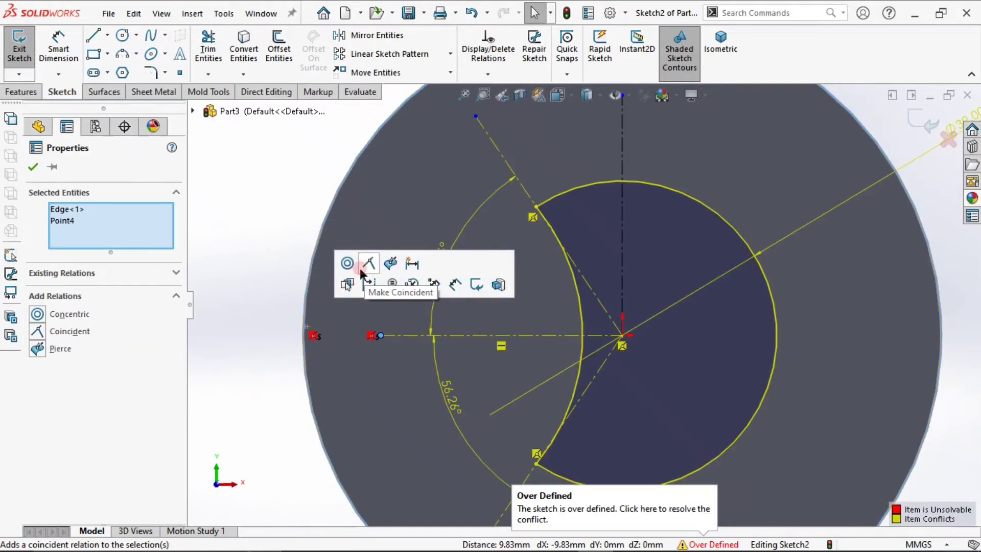
{"action": "left_click", "coordinate": [390, 265]}
{"action": "key", "text": "ctrl+z"}
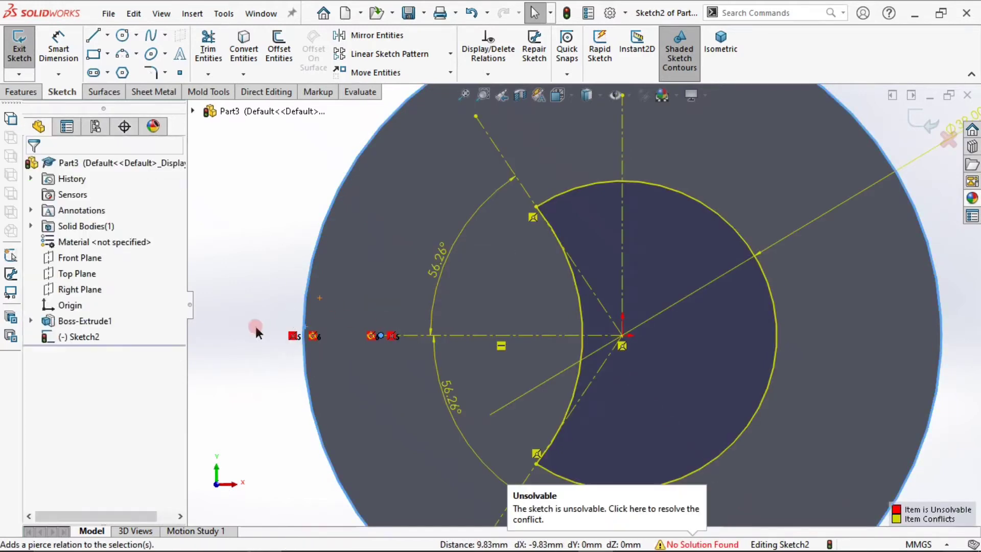
{"action": "key", "text": "ctrl+z"}
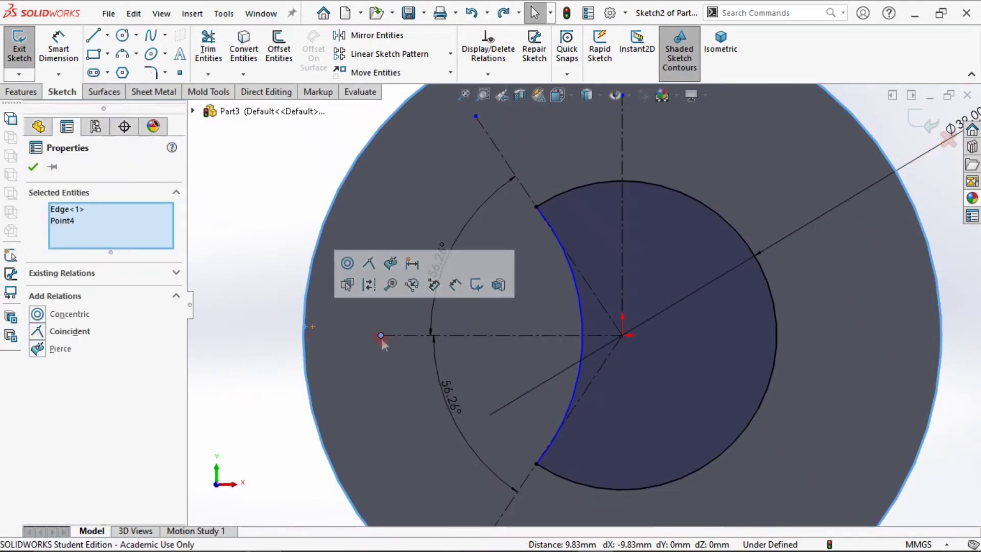
- Try to dimension the length of the horizontal centerline between the concave arc's center and the origin
{"action": "left_click", "coordinate": [380, 335]}
{"action": "left_click", "coordinate": [481, 336], "text": "ctrl"}
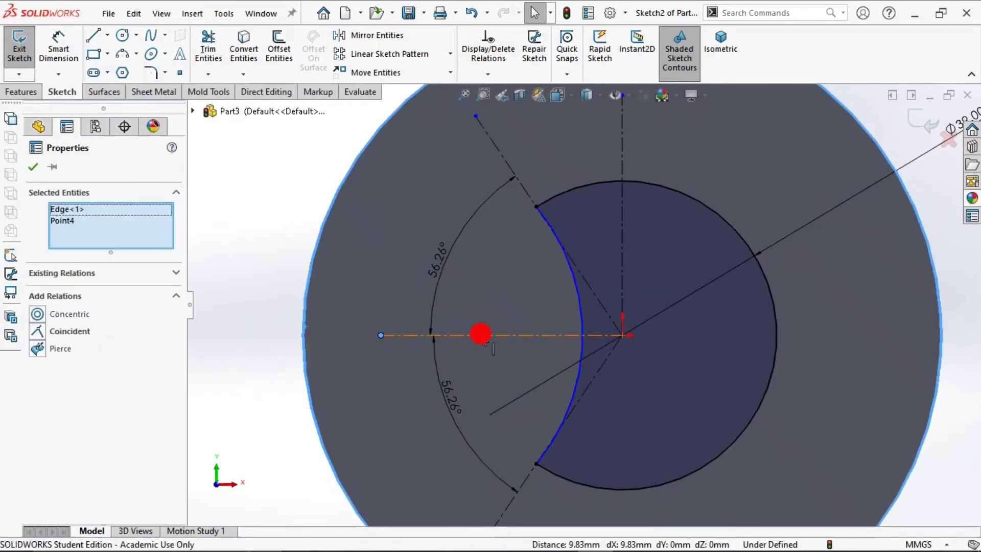
{"action": "left_click", "coordinate": [44, 49]}
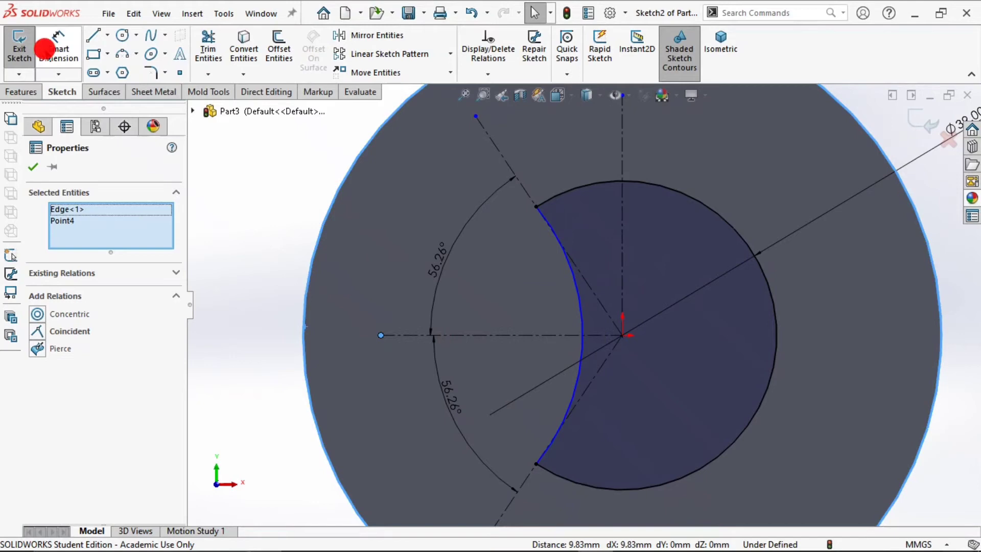
{"action": "left_click", "coordinate": [493, 335]}
{"action": "left_click", "coordinate": [482, 280]}
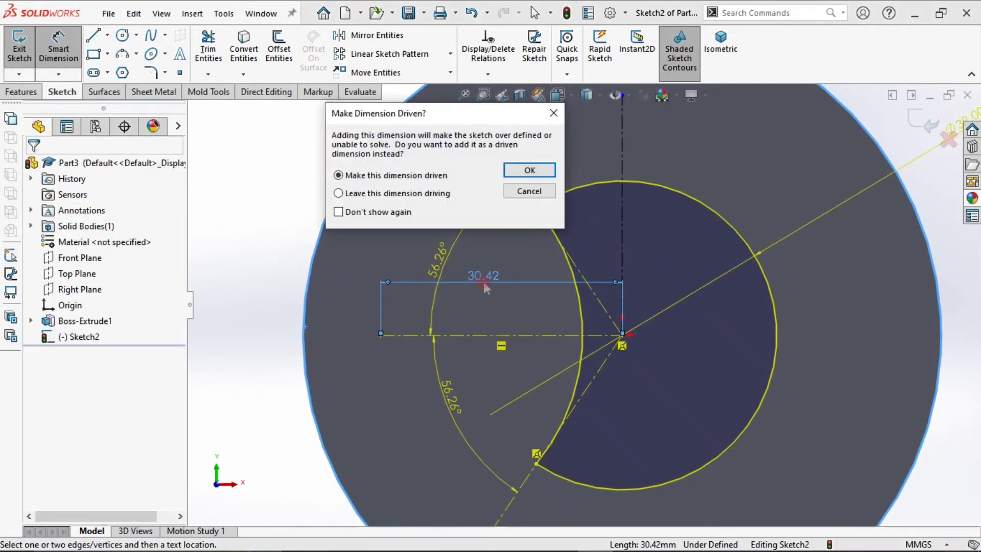
{"action": "left_click", "coordinate": [528, 191]}
{"action": "key", "text": "Escape"}
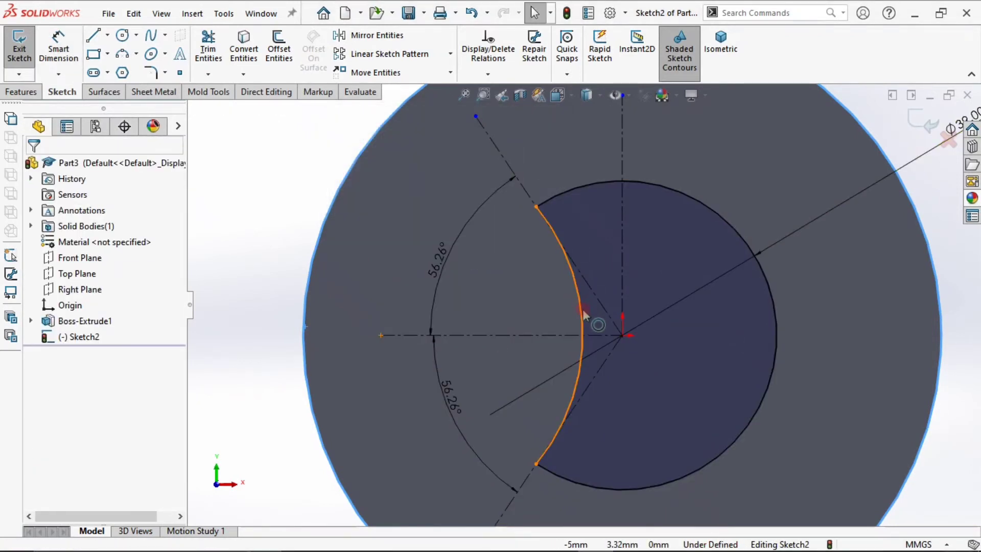
- Reshape the concave arc to a radius of about 26.5 mm by moving it away from the origin
{"action": "left_click", "coordinate": [542, 319]}
{"action": "left_click_drag", "start_coordinate": [543, 319], "coordinate": [580, 358]}
{"action": "left_click", "coordinate": [470, 252]}
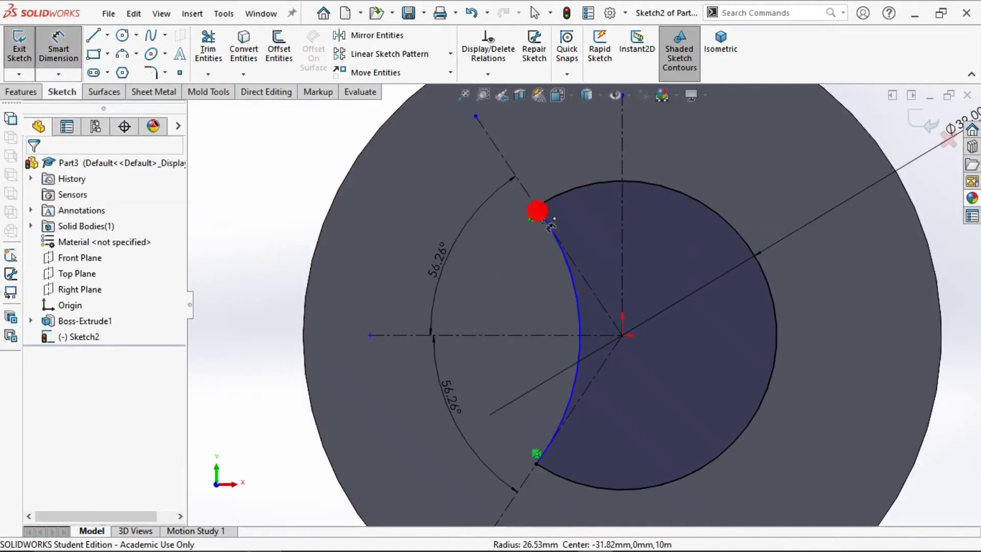
- Try to dimension the horizontal distance between the concave arc's upper endpoint and its intersection with the horizontal centerline
{"action": "left_click", "coordinate": [536, 207]}
{"action": "left_click", "coordinate": [581, 334]}
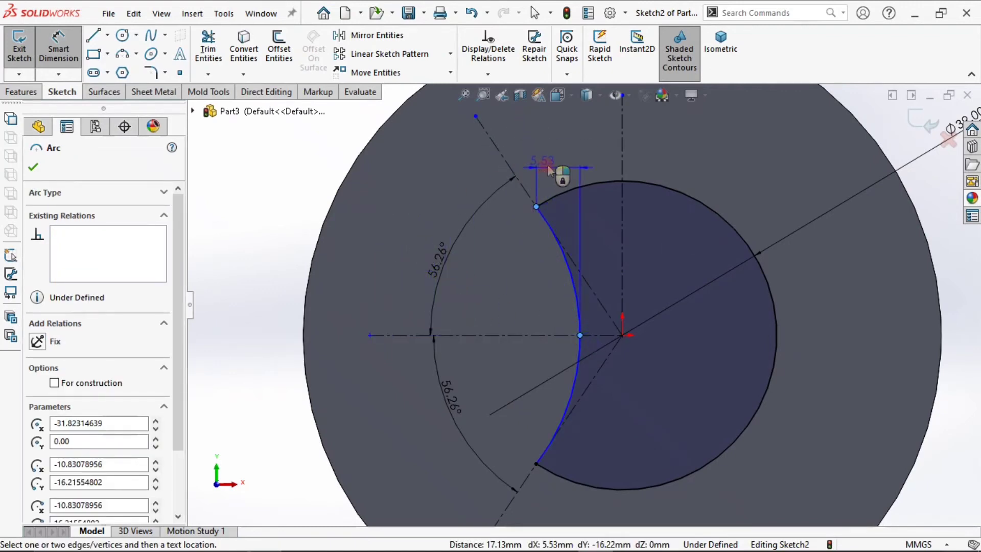
{"action": "left_click", "coordinate": [548, 167]}
{"action": "left_click", "coordinate": [518, 189]}
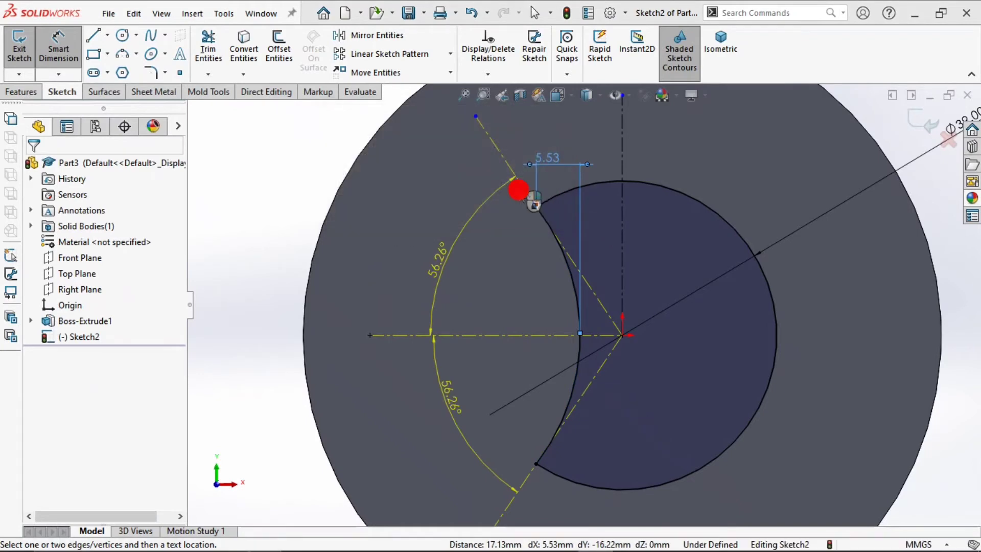
{"action": "right_click", "coordinate": [531, 262]}
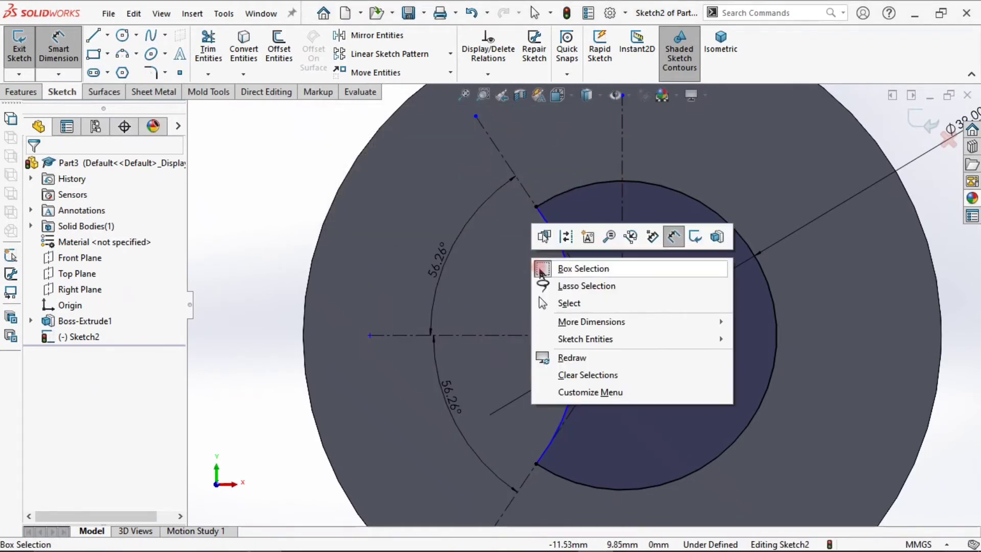
{"action": "left_click", "coordinate": [574, 302]}
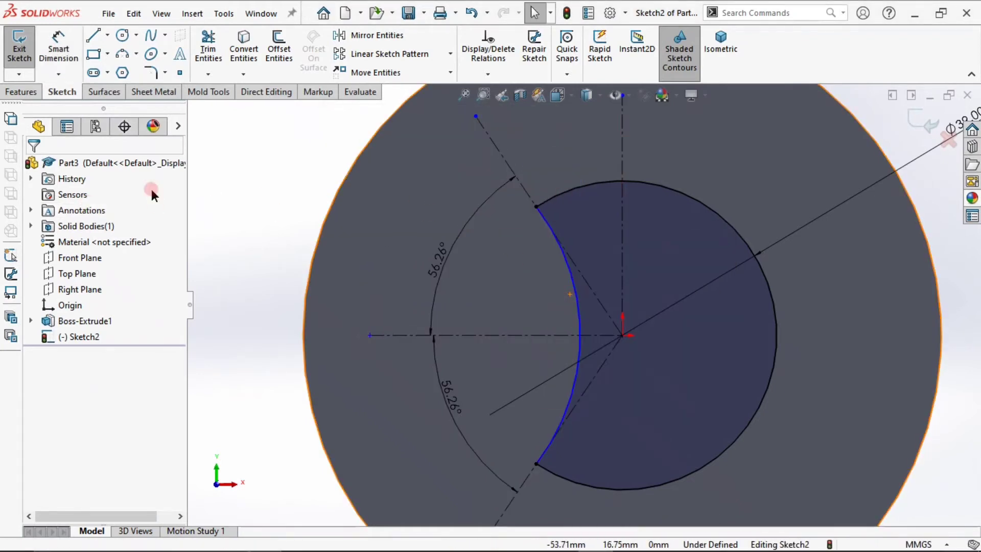
- Finish the sketch and extrude the circular profile with the concave cutout 5 mm outward as a boss merged with the disc
{"action": "left_click", "coordinate": [930, 124]}
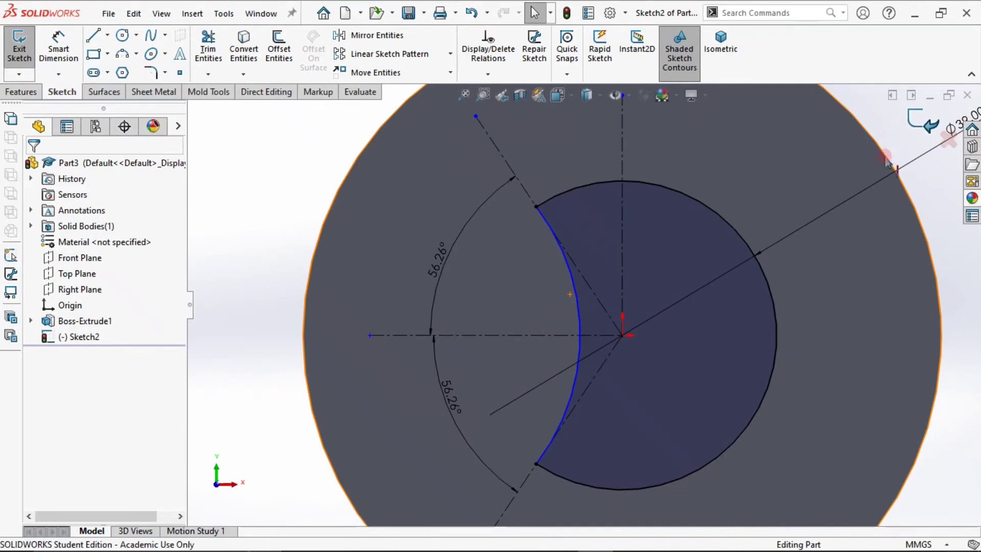
{"action": "left_click", "coordinate": [35, 92]}
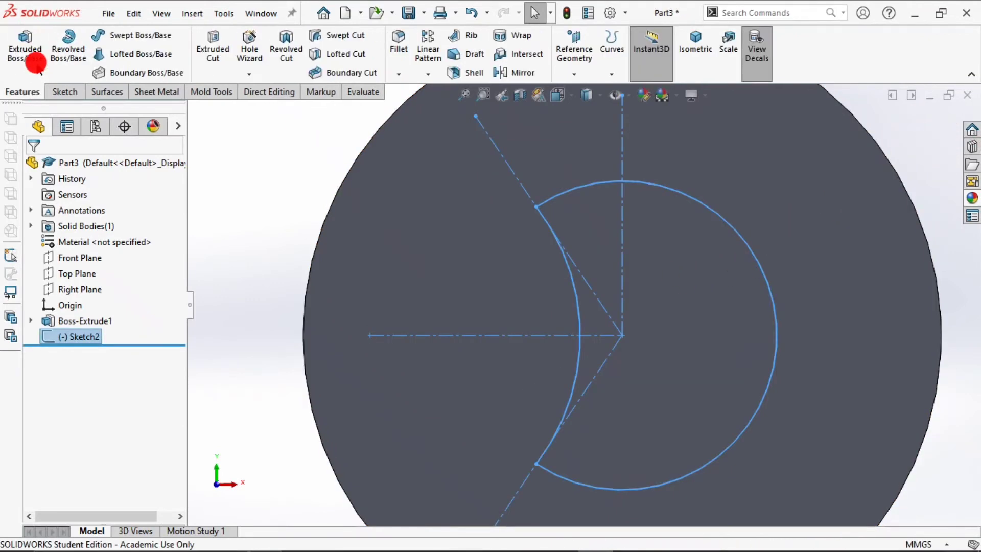
{"action": "left_click", "coordinate": [25, 47]}
{"action": "left_click", "coordinate": [685, 324]}
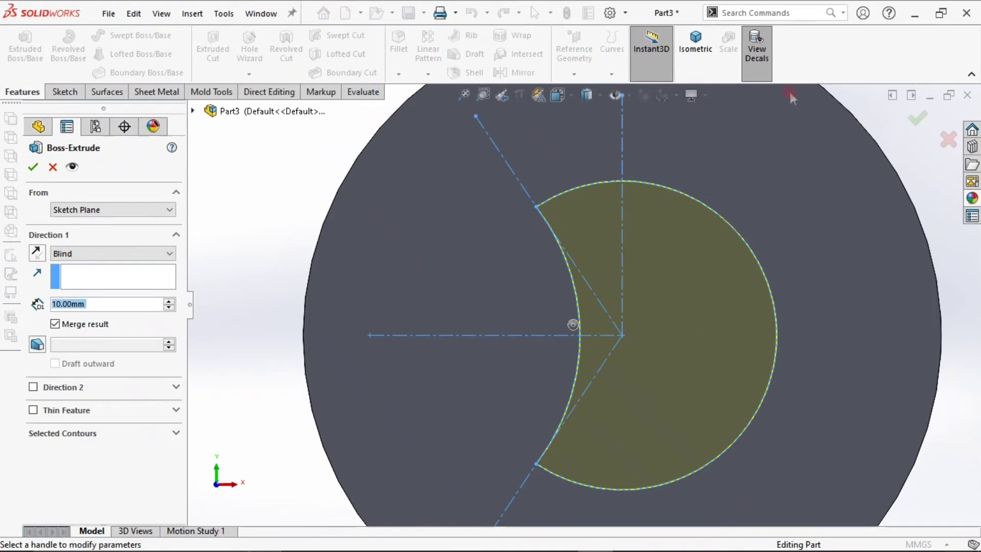
{"action": "left_click", "coordinate": [703, 68]}
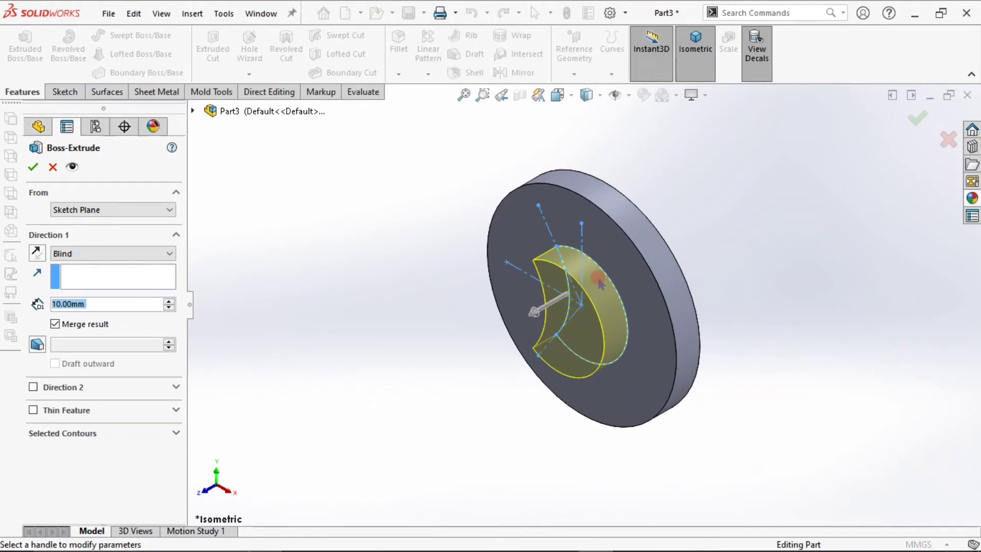
{"action": "mouse_move", "coordinate": [600, 284]}
{"action": "left_mouse_down"}
{"action": "mouse_move", "coordinate": [594, 275]}
{"action": "mouse_move", "coordinate": [613, 289]}
{"action": "left_mouse_up"}
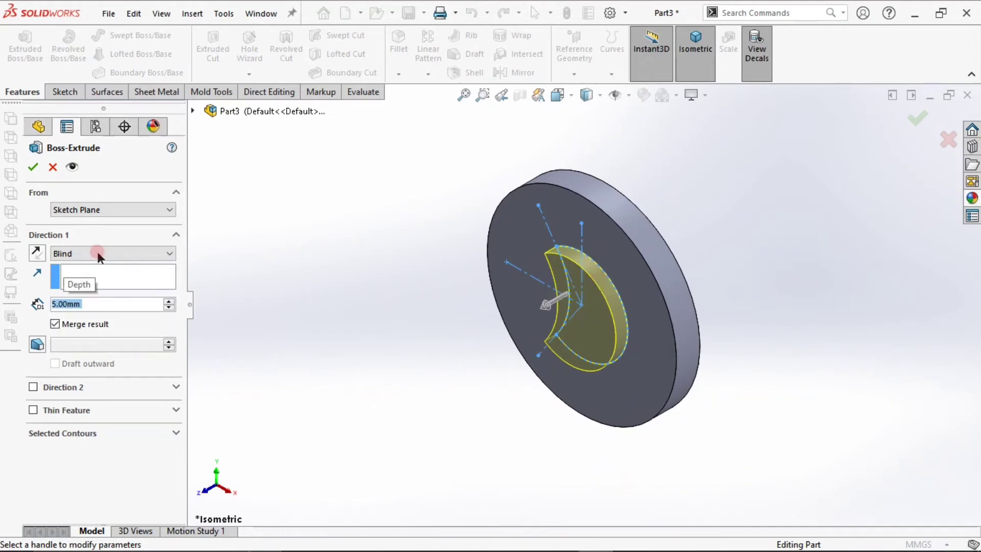
{"action": "left_click", "coordinate": [31, 169]}
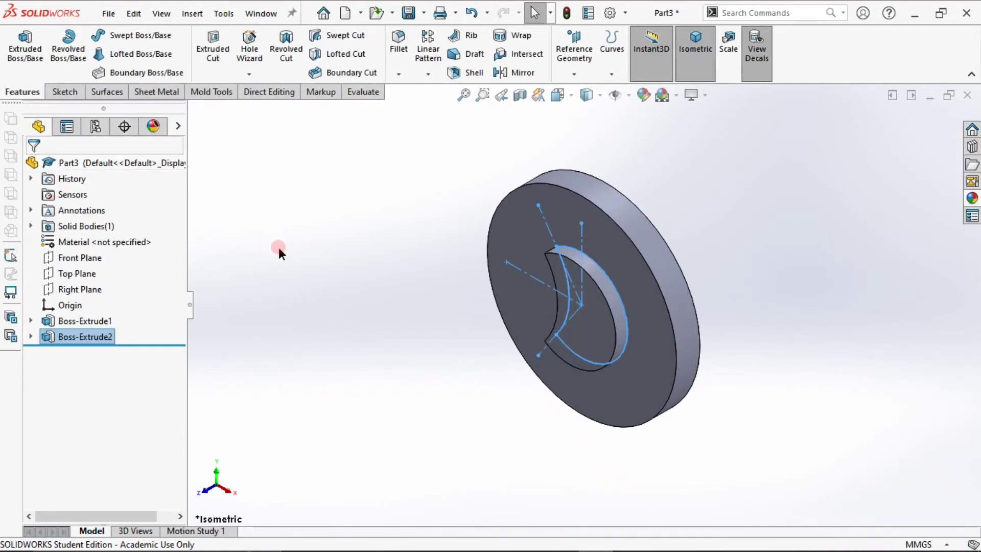
- Sketch a circle about 13.7 mm in diameter on the disc's front face, level with the origin and about 30.8 mm left of it
{"action": "left_click", "coordinate": [526, 217]}
{"action": "left_click", "coordinate": [588, 174]}
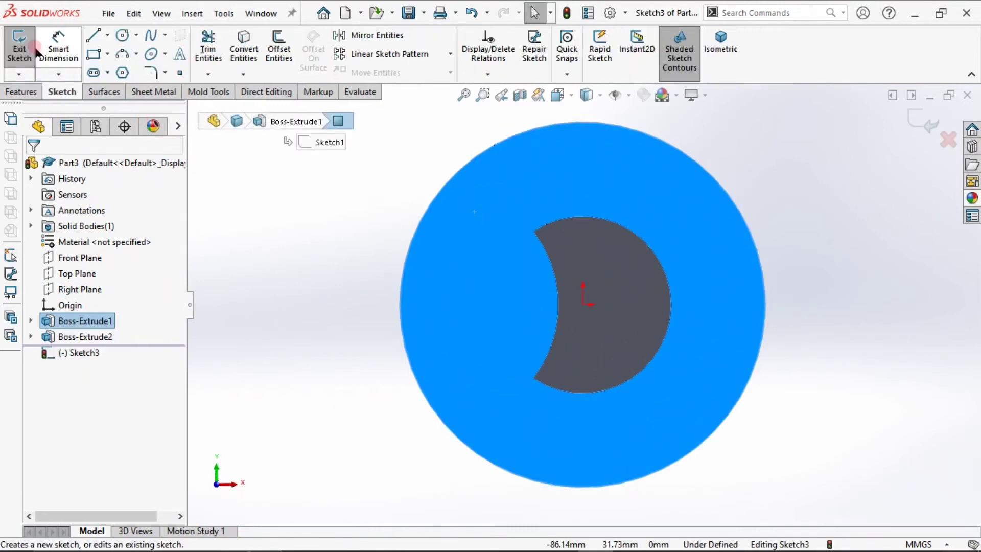
{"action": "left_click", "coordinate": [122, 34]}
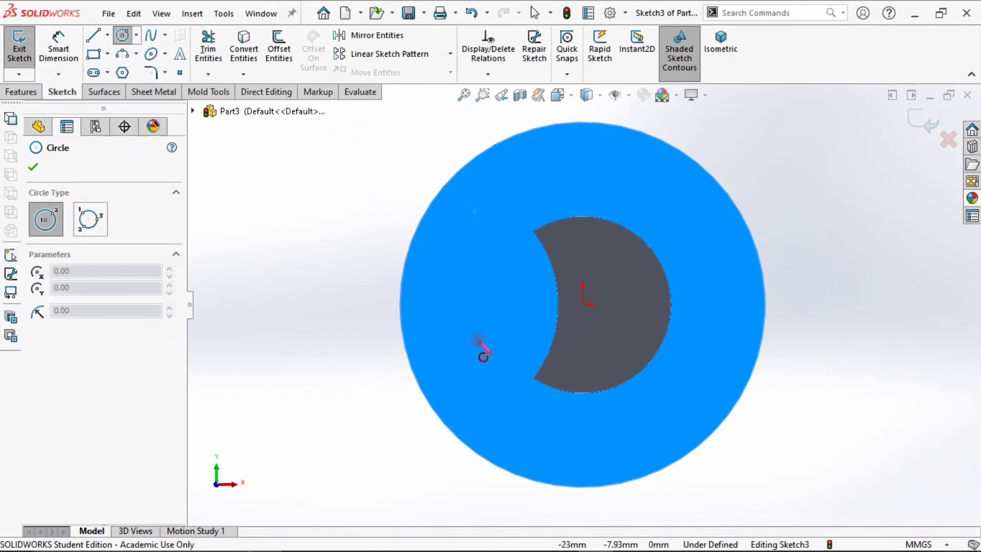
{"action": "left_click", "coordinate": [443, 305]}
{"action": "left_click", "coordinate": [471, 319]}
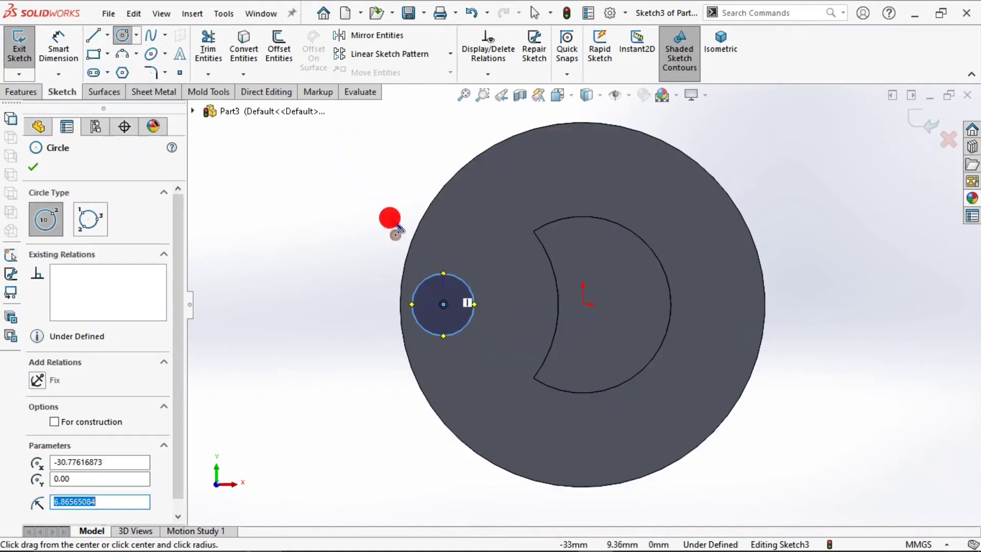
- Set the small circle's diameter to 12 mm
{"action": "left_click", "coordinate": [60, 43]}
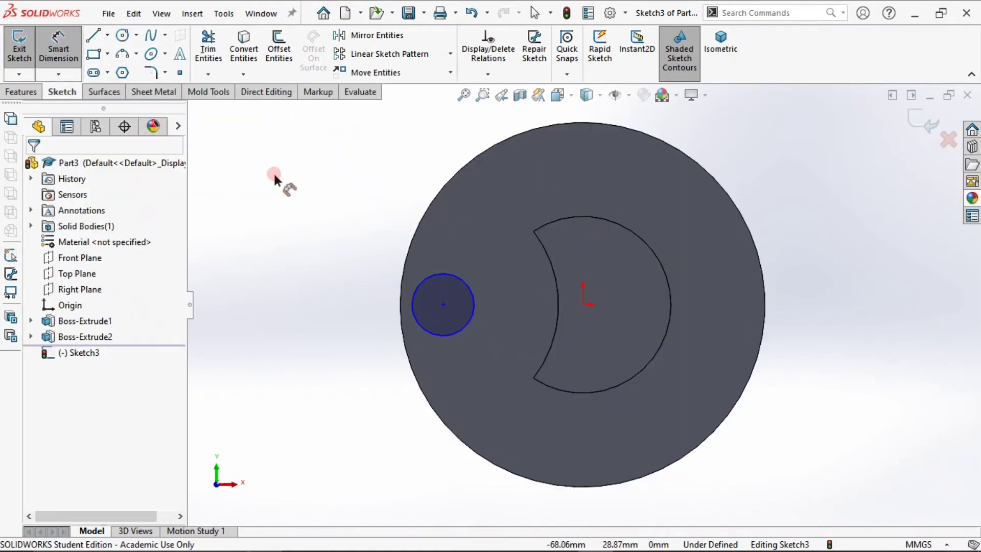
{"action": "left_click", "coordinate": [433, 279]}
{"action": "left_click", "coordinate": [307, 234]}
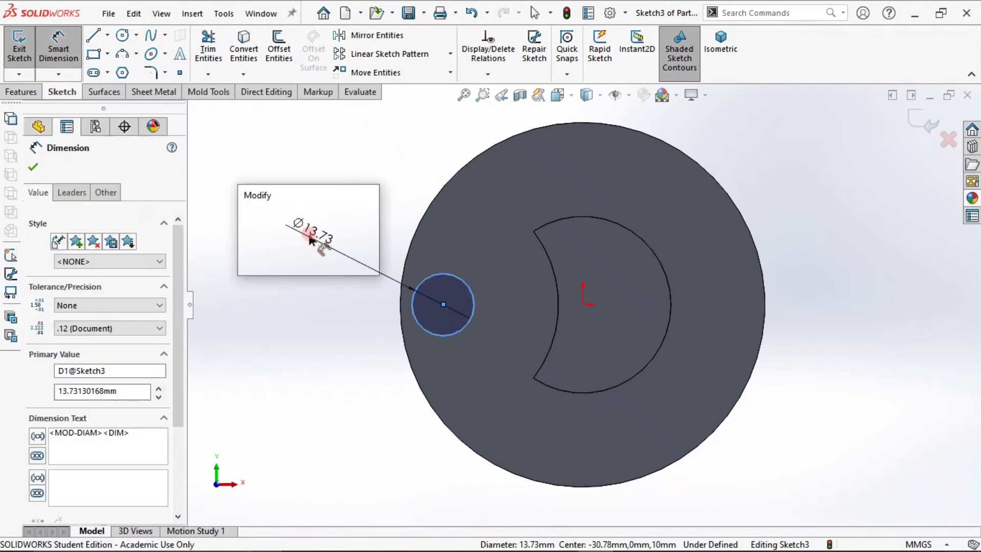
{"action": "key", "text": "Return"}
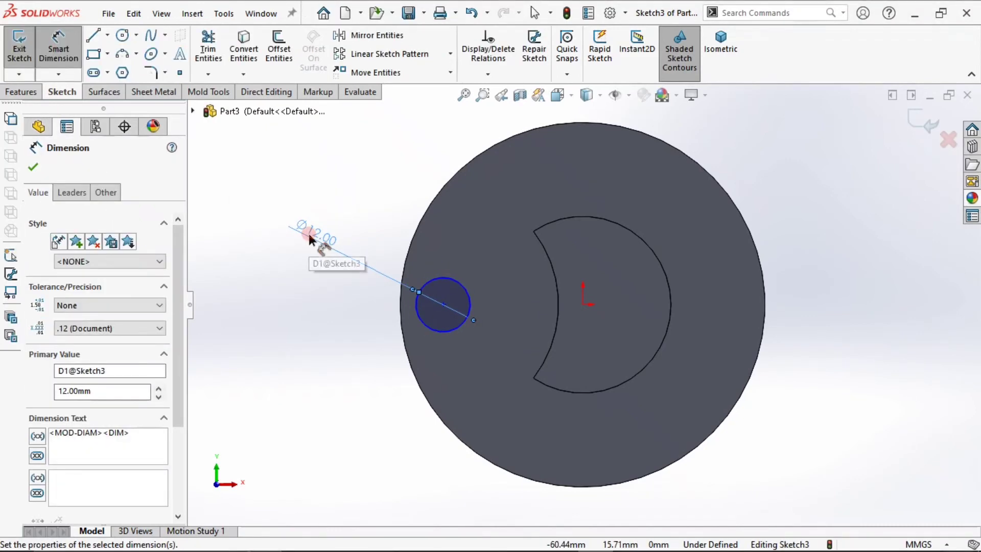
- Dimension the horizontal distance from the small circle's center to the origin as 30 mm
{"action": "left_click", "coordinate": [444, 305]}
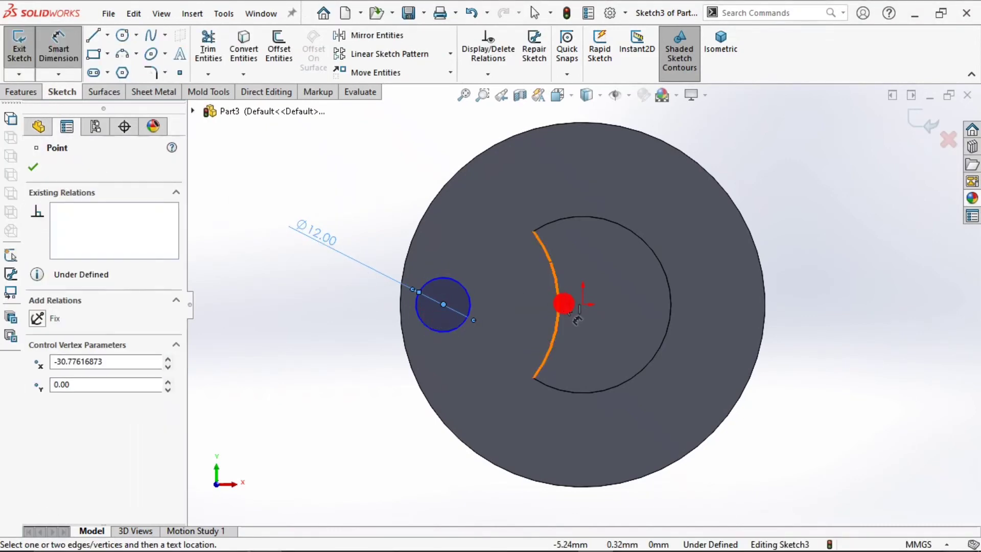
{"action": "left_click", "coordinate": [583, 304]}
{"action": "left_click", "coordinate": [522, 158]}
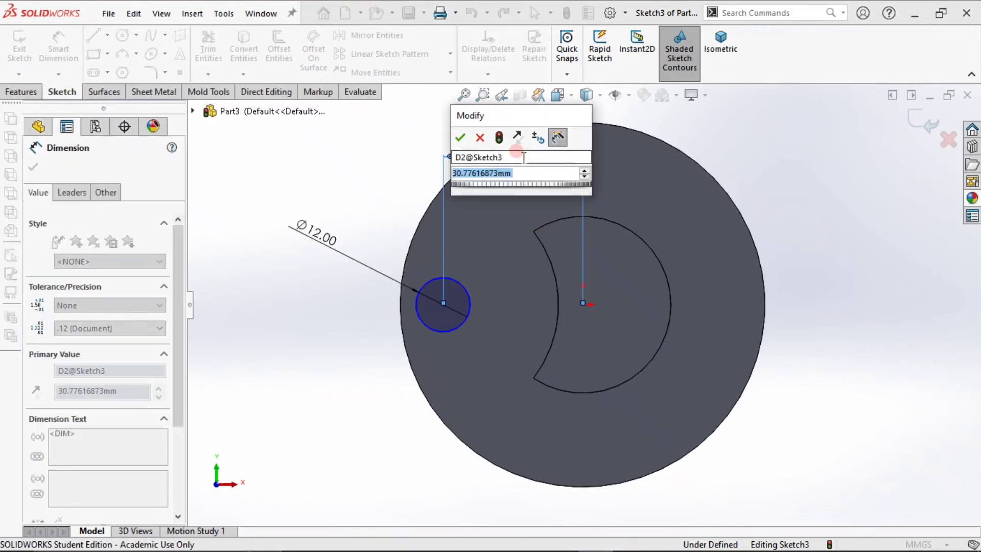
{"action": "type", "text": "30."}
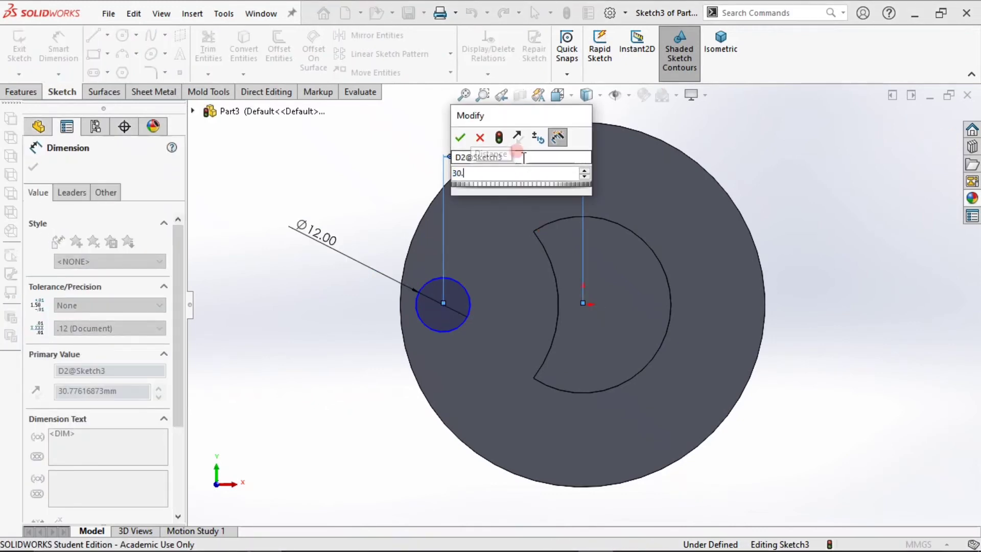
{"action": "type", "text": "5"}
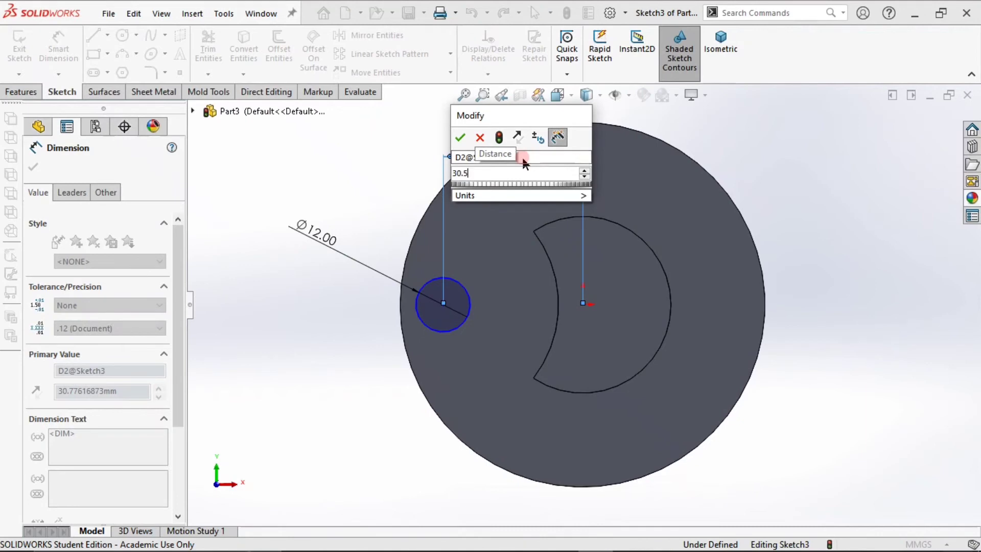
{"action": "key", "text": "BackSpace"}
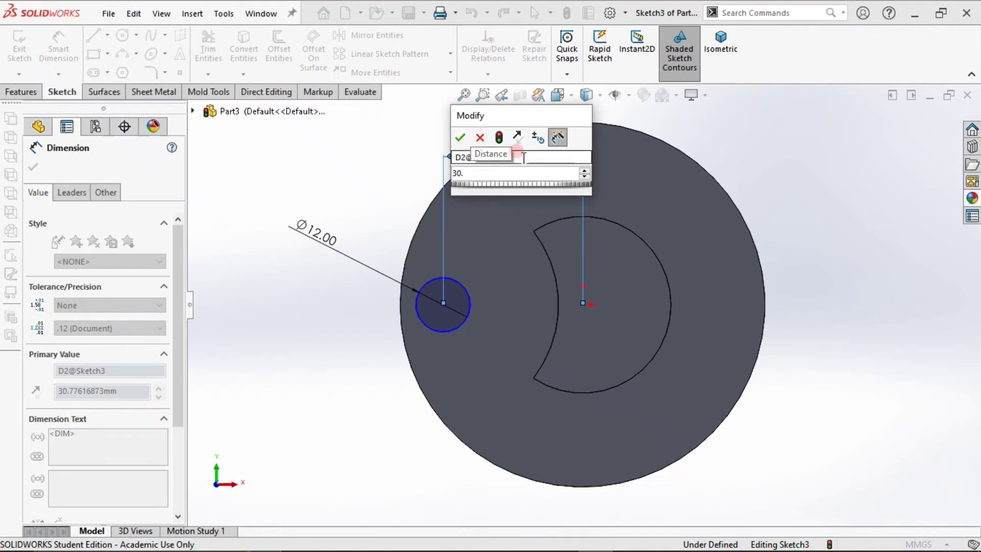
{"action": "type", "text": "0"}
{"action": "key", "text": "Return"}
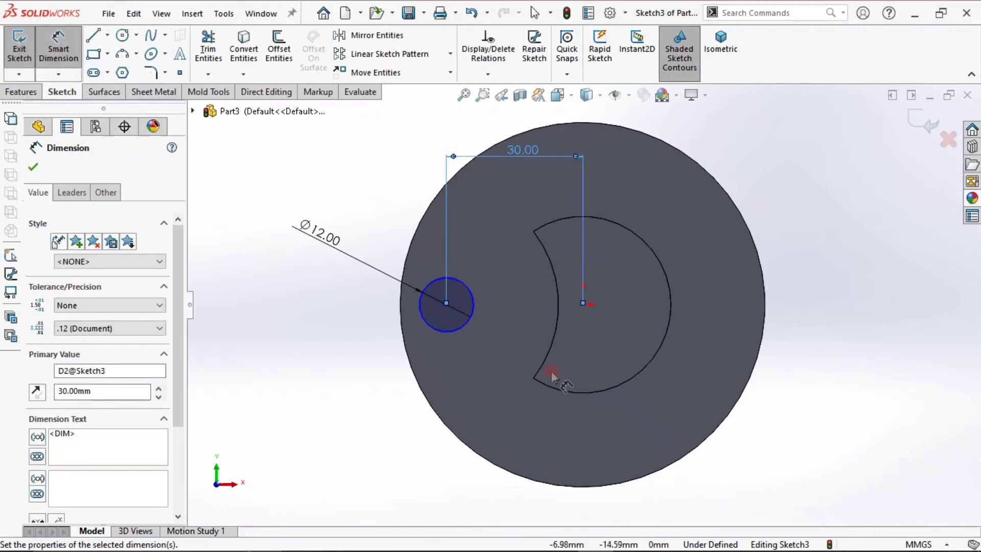
- Add a horizontal relation between the small circle's center and the origin
{"action": "key", "text": "Escape"}
{"action": "left_click", "coordinate": [446, 304]}
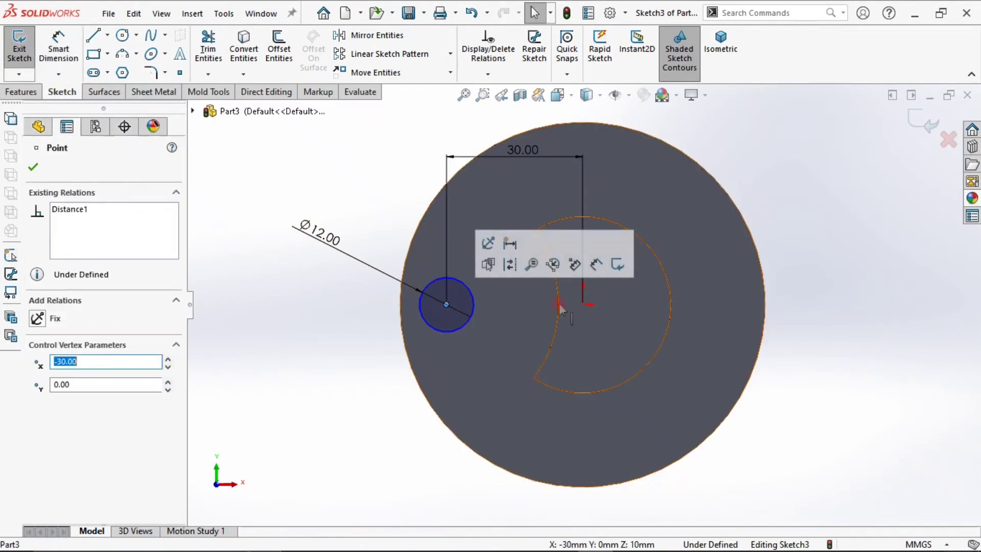
{"action": "left_click", "coordinate": [583, 305], "text": "ctrl"}
{"action": "left_click", "coordinate": [621, 236]}
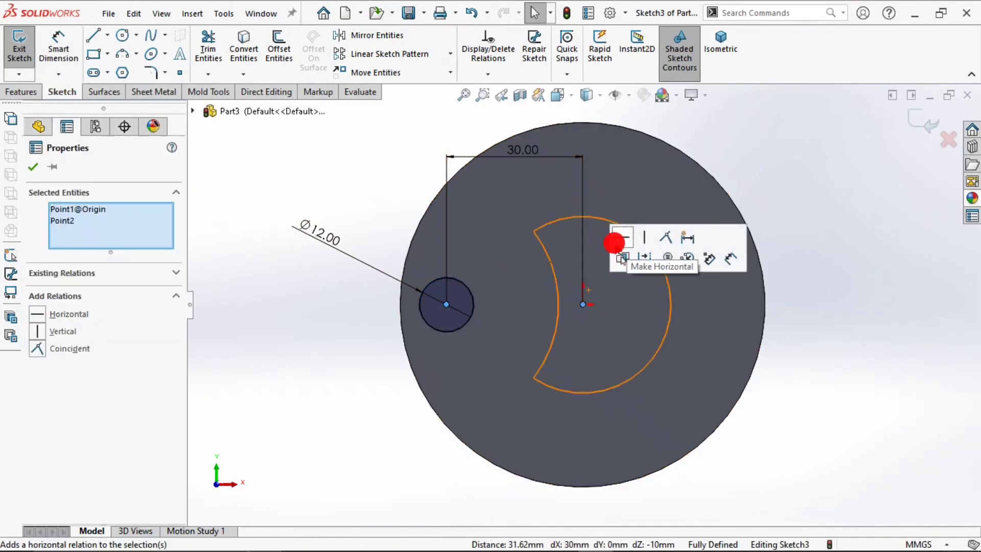
{"action": "left_click", "coordinate": [260, 165]}
- Extrude the 12 mm circle 15 mm outward as a pin merged with the disc
{"action": "left_click", "coordinate": [23, 51]}
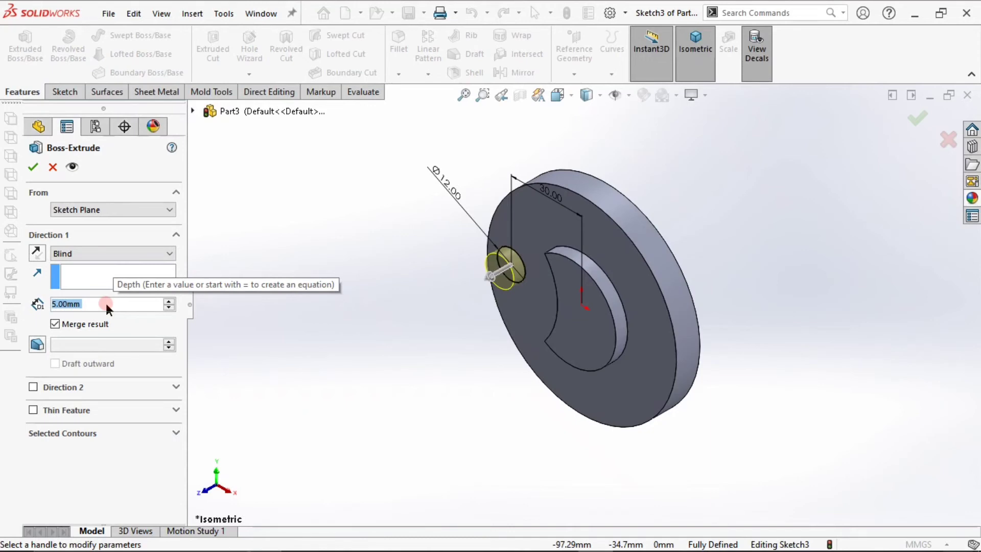
{"action": "type", "text": "50"}
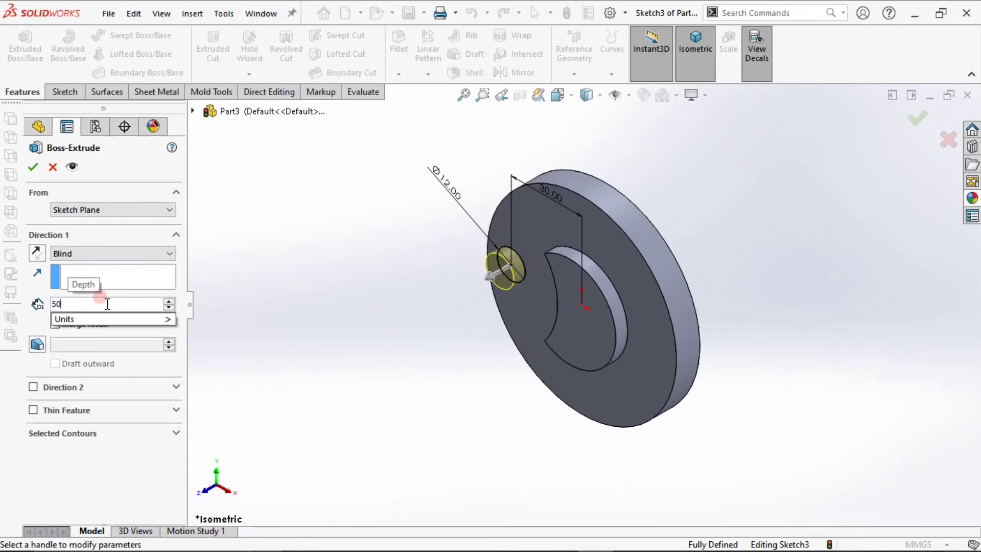
{"action": "key", "text": "Return"}
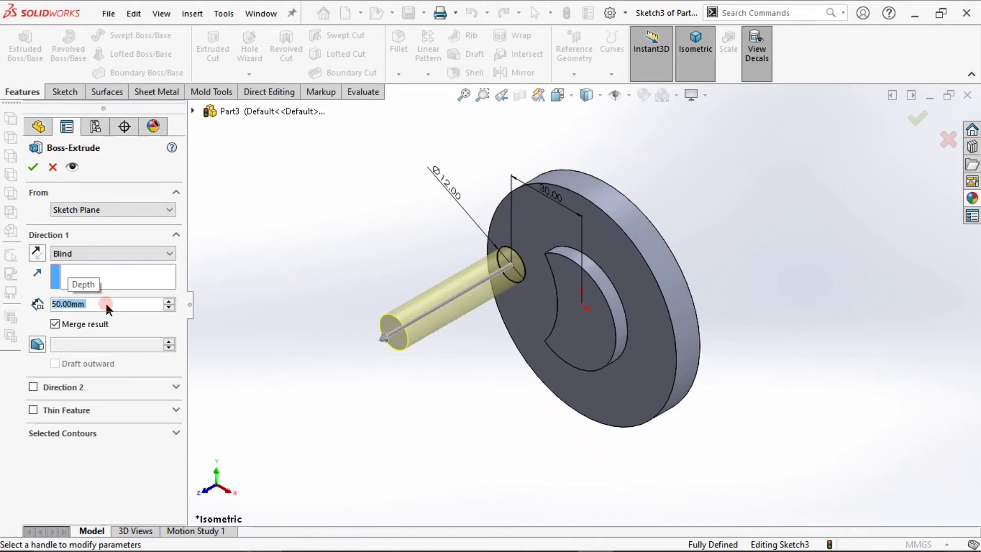
{"action": "type", "text": "20"}
{"action": "key", "text": "Return"}
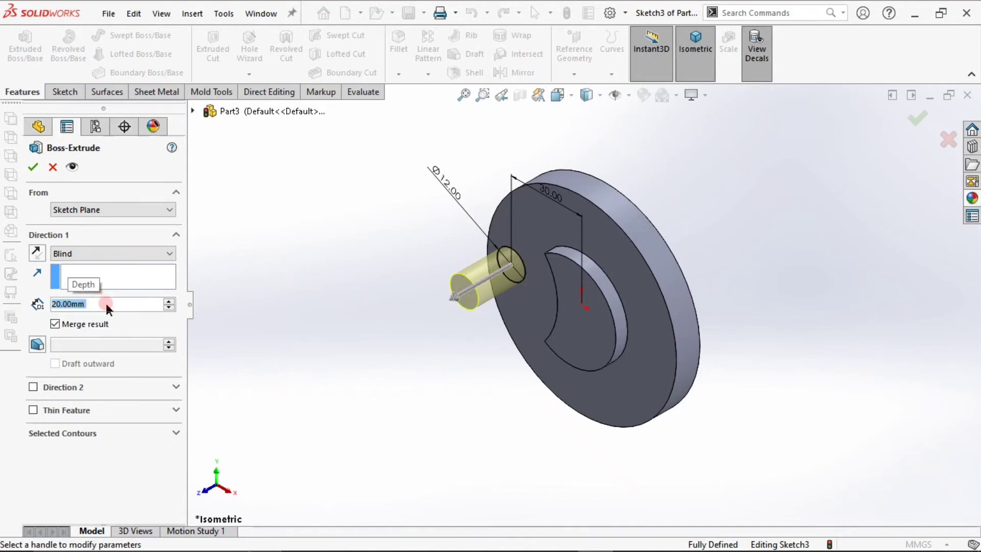
{"action": "type", "text": "15"}
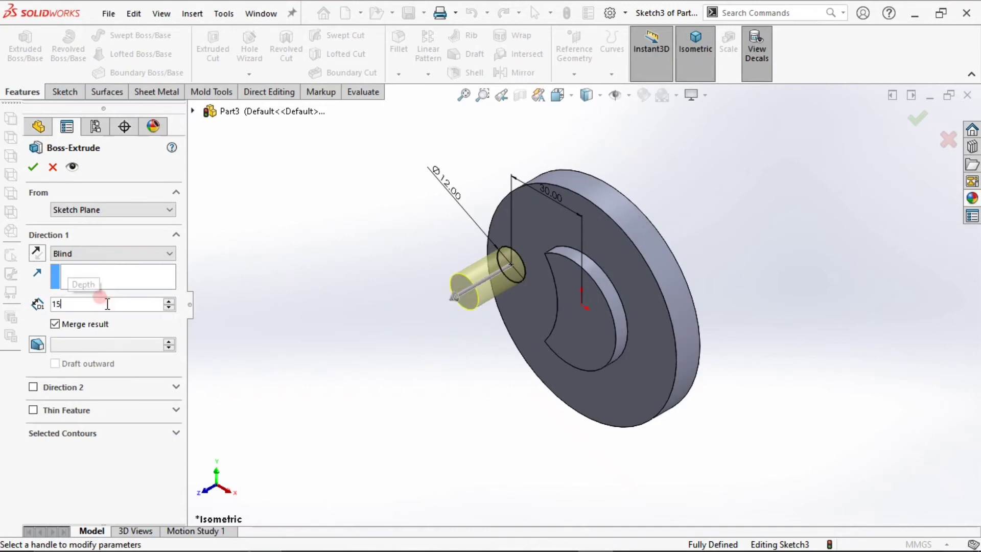
{"action": "key", "text": "Return"}
{"action": "key", "text": "Return"}
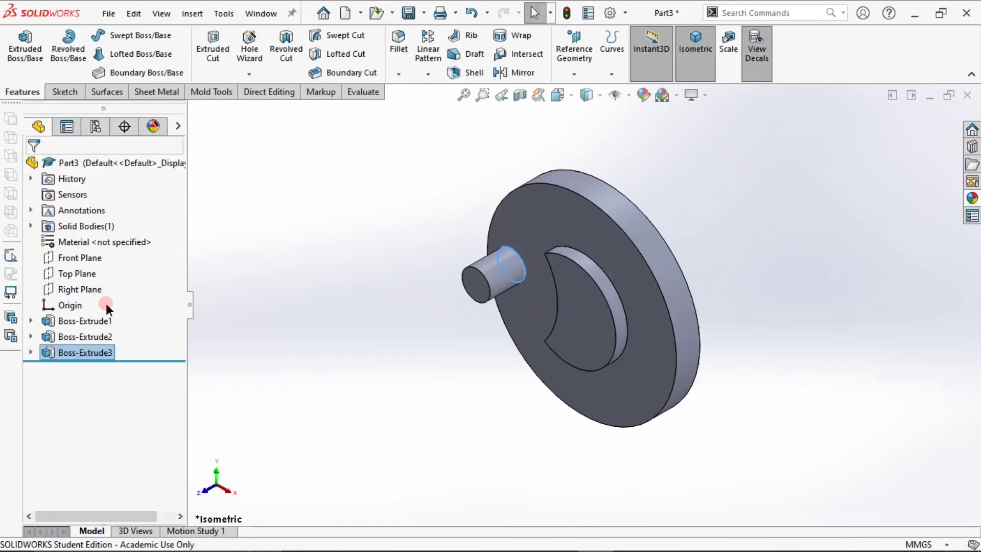
{"action": "left_click", "coordinate": [394, 419]}
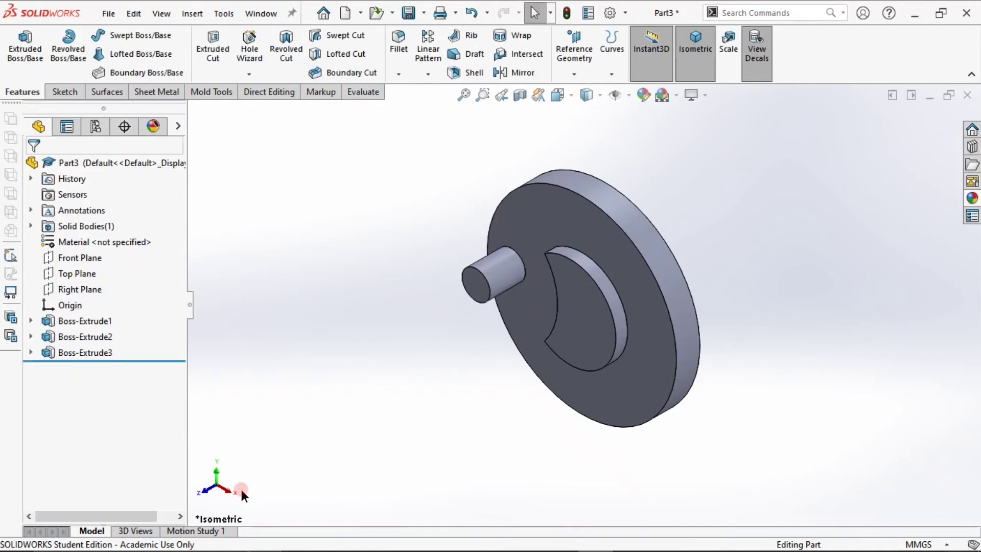
- Start a sketch on the disc's back face and draw an origin-centered circle about 17.4 mm in diameter
{"action": "left_click", "coordinate": [220, 478]}
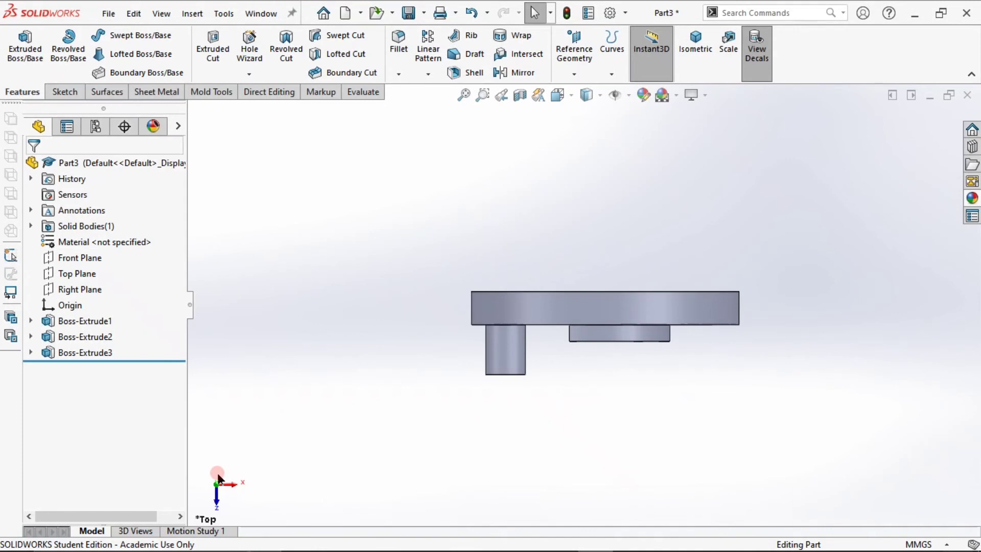
{"action": "left_click", "coordinate": [705, 67]}
{"action": "mouse_move", "coordinate": [712, 385]}
{"action": "middle_mouse_down", "text": "shift"}
{"action": "mouse_move", "coordinate": [700, 324]}
{"action": "mouse_move", "coordinate": [713, 272]}
{"action": "mouse_move", "coordinate": [696, 357]}
{"action": "mouse_move", "coordinate": [777, 284]}
{"action": "mouse_move", "coordinate": [805, 192]}
{"action": "mouse_move", "coordinate": [704, 152]}
{"action": "mouse_move", "coordinate": [696, 228]}
{"action": "middle_mouse_up", "text": "shift"}
{"action": "left_click", "coordinate": [661, 286]}
{"action": "left_click", "coordinate": [728, 247]}
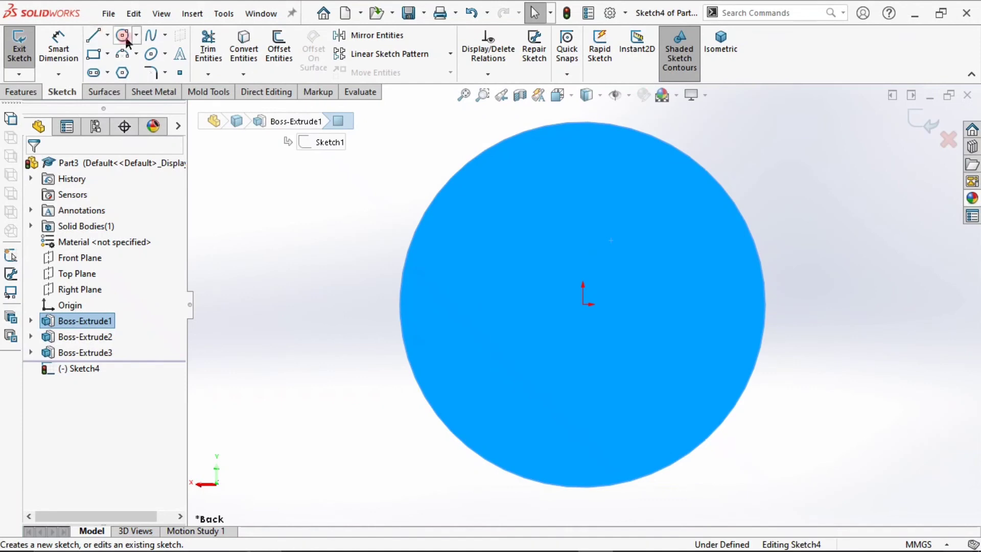
{"action": "left_click", "coordinate": [123, 35]}
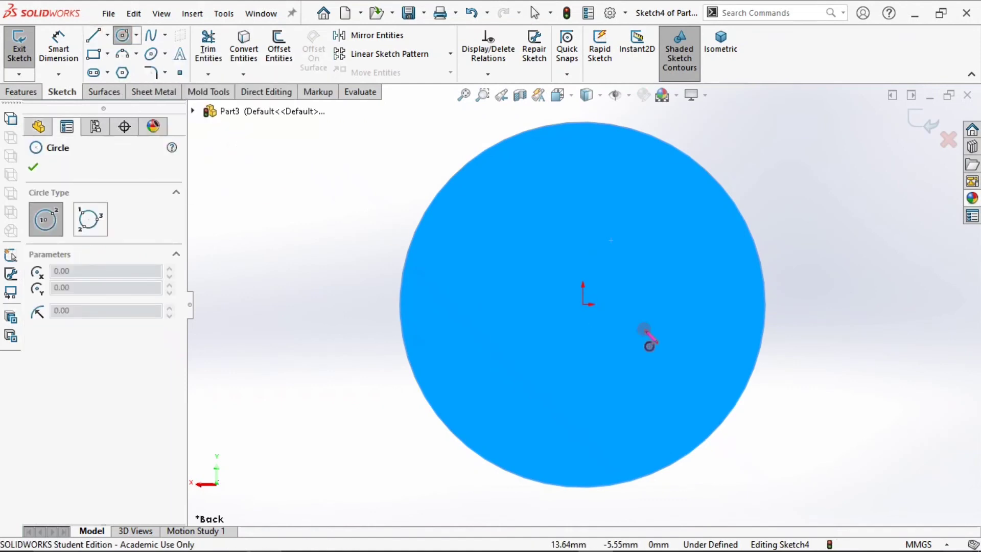
{"action": "left_click", "coordinate": [583, 305]}
{"action": "left_click", "coordinate": [593, 267]}
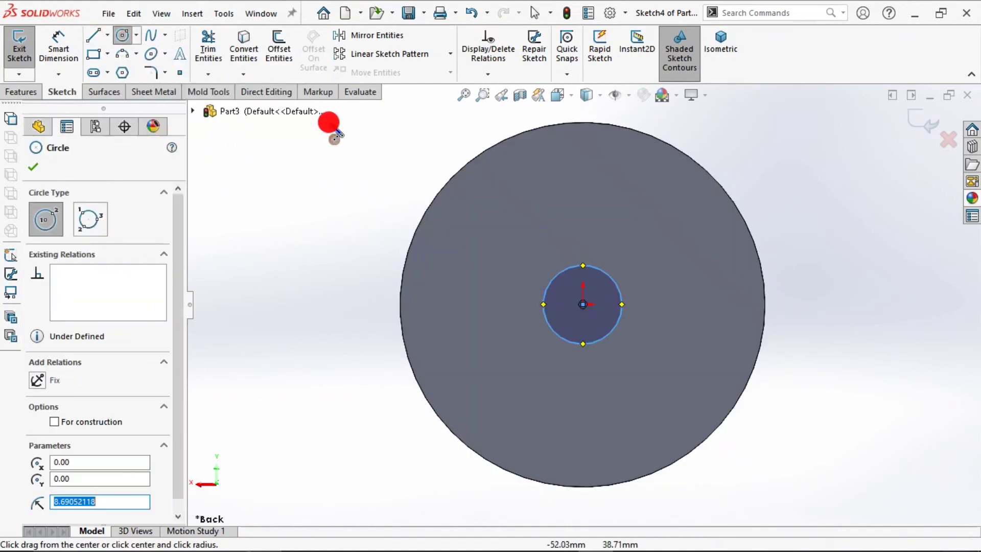
- Set the diameter of the circle on the back face to 15 mm
{"action": "left_click", "coordinate": [69, 50]}
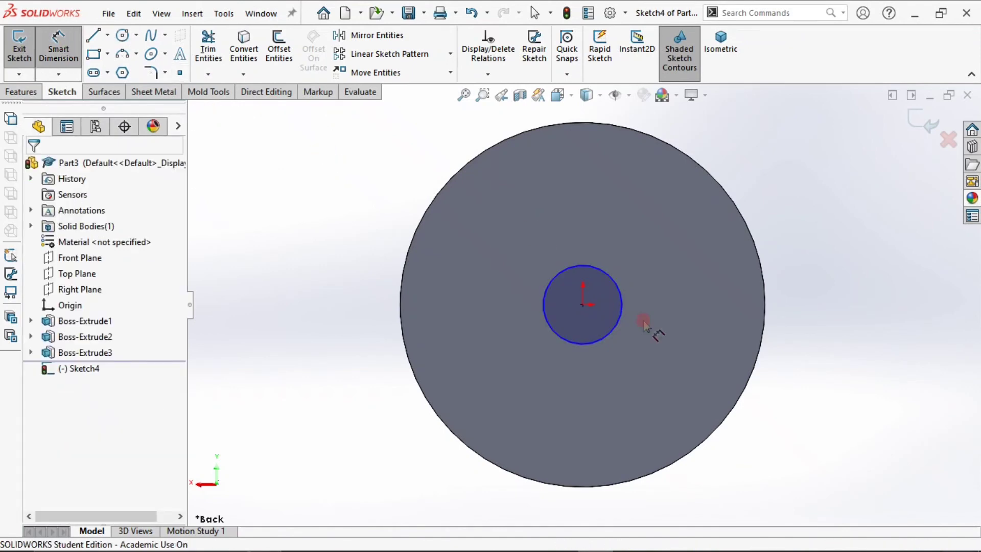
{"action": "left_click", "coordinate": [615, 282]}
{"action": "left_click", "coordinate": [634, 224]}
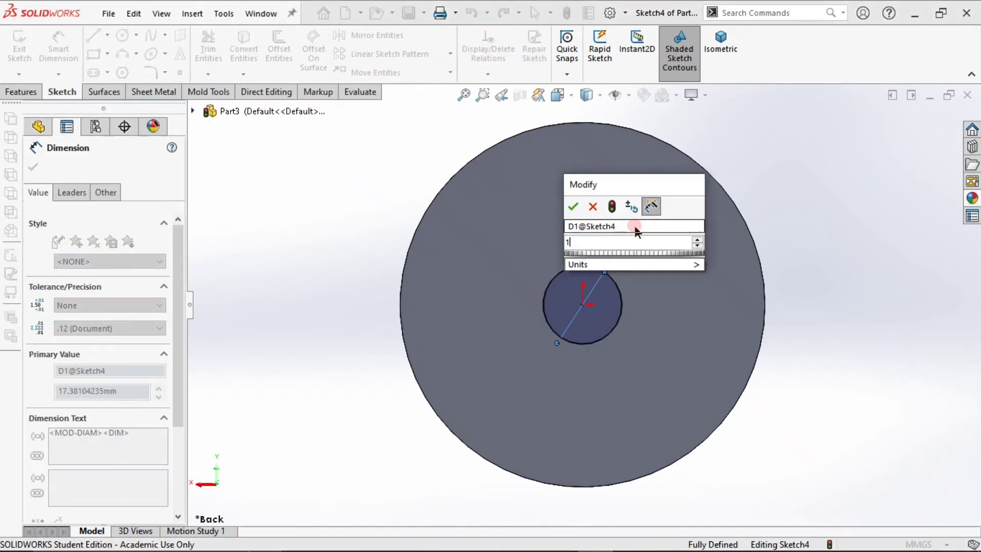
{"action": "type", "text": "15"}
{"action": "key", "text": "Return"}
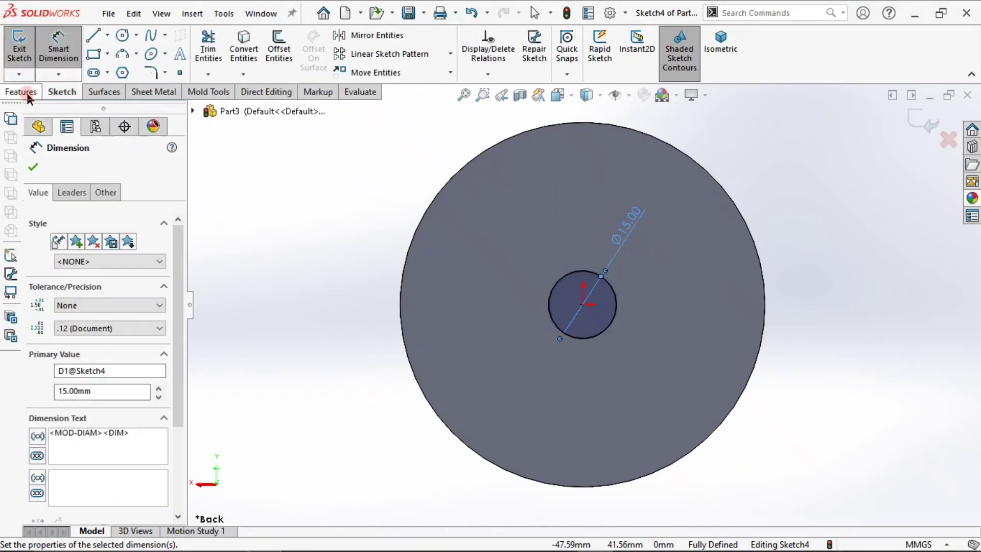
- Extrude the 15 mm circle 10 mm outward from the back face as a boss merged with the disc
{"action": "left_click", "coordinate": [21, 91]}
{"action": "left_click", "coordinate": [24, 44]}
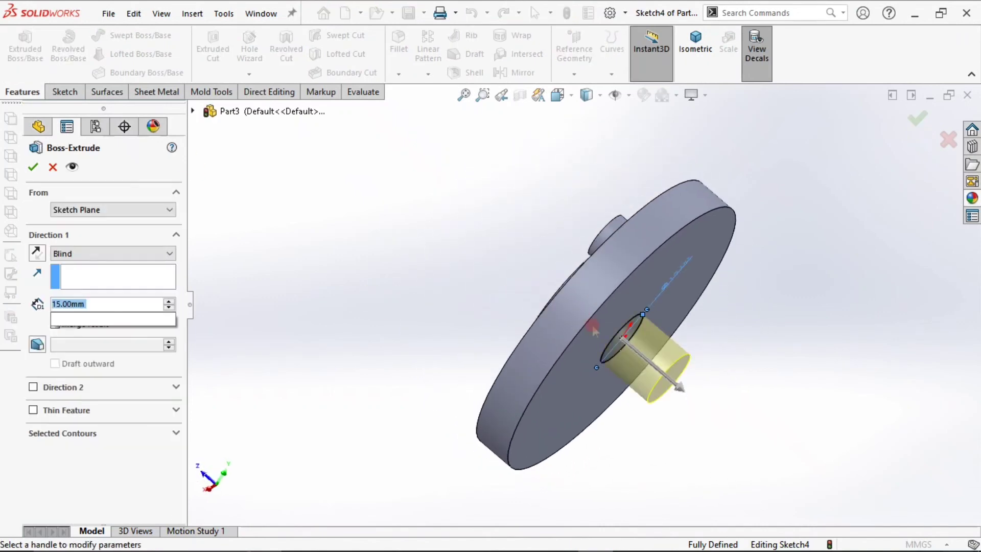
{"action": "type", "text": "10"}
{"action": "key", "text": "Return"}
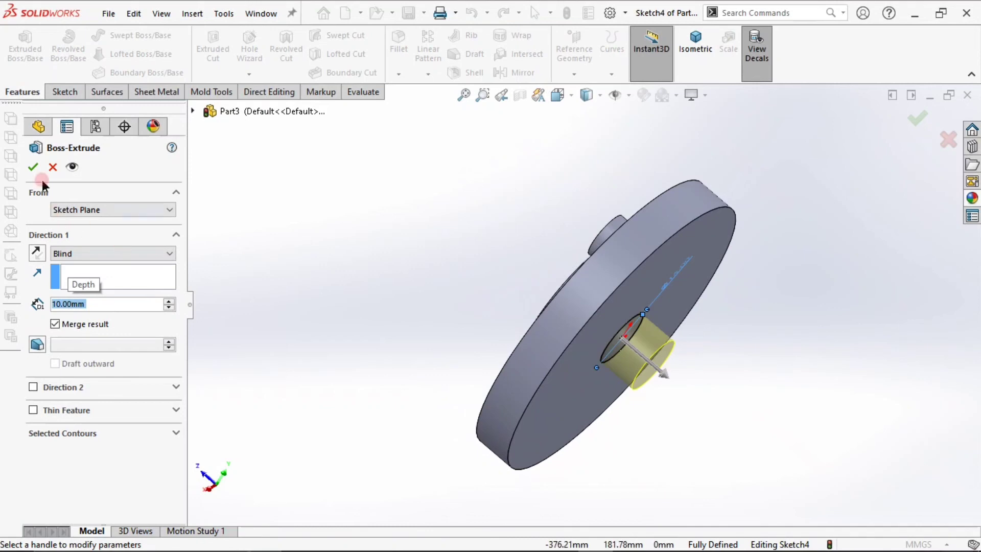
{"action": "left_click", "coordinate": [33, 166]}
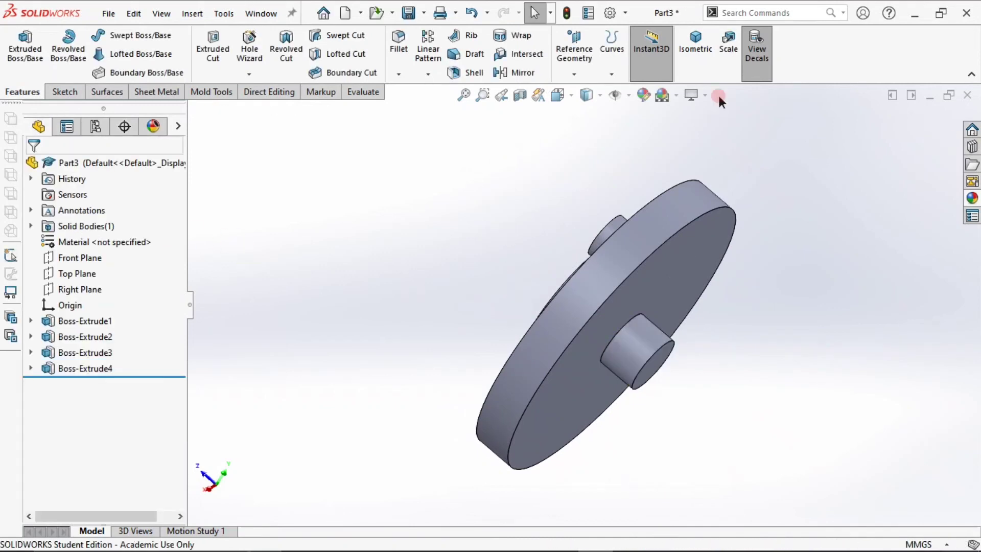
{"action": "left_click", "coordinate": [687, 60]}
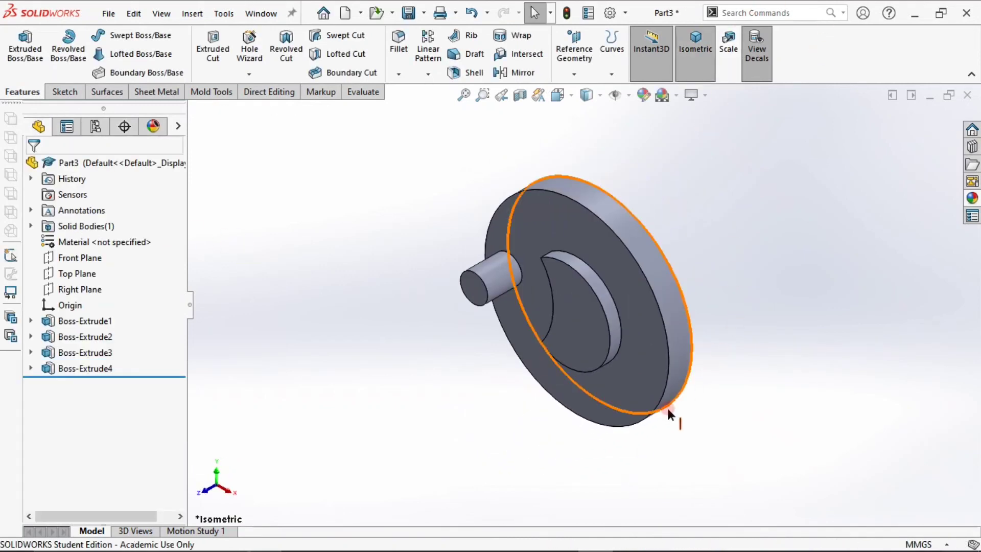
{"action": "scroll", "coordinate": [669, 363], "scroll_direction": "up", "scroll_amount": 2}
{"action": "scroll", "coordinate": [671, 365], "scroll_direction": "down", "scroll_amount": 5}
{"action": "scroll", "coordinate": [685, 291], "scroll_direction": "up", "scroll_amount": 5}
{"action": "middle_click_drag", "start_coordinate": [696, 383], "coordinate": [937, 193]}
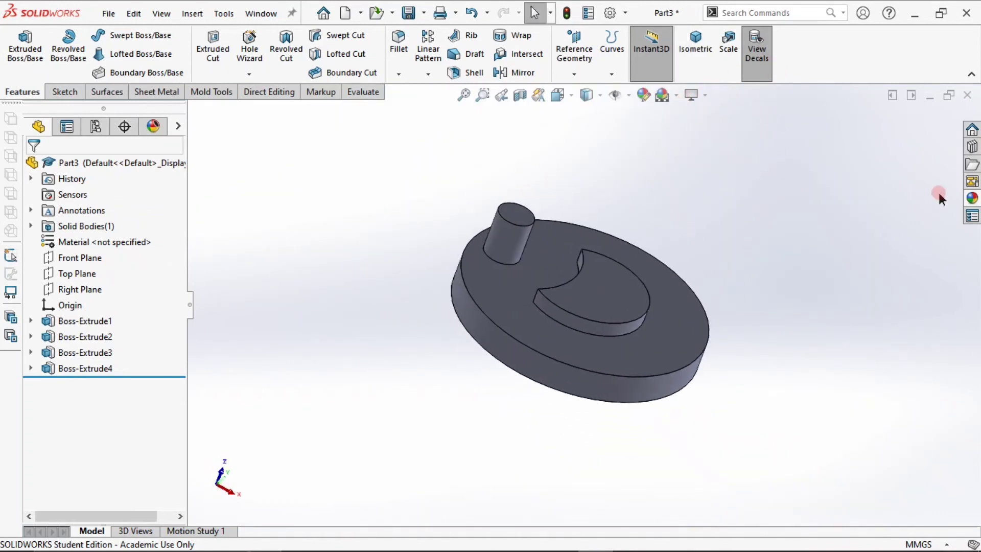
{"action": "left_click", "coordinate": [971, 198]}
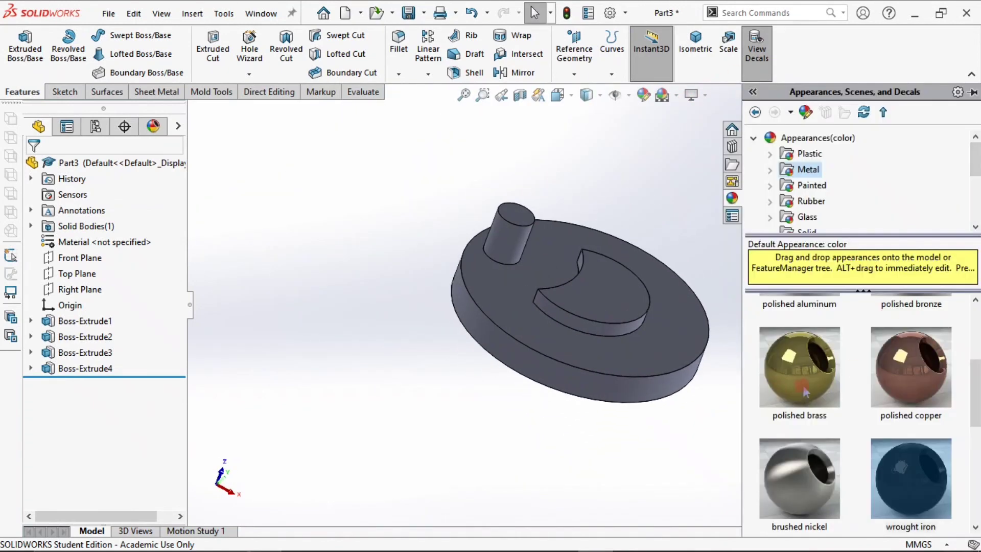
{"action": "left_click_drag", "start_coordinate": [804, 393], "coordinate": [626, 313]}
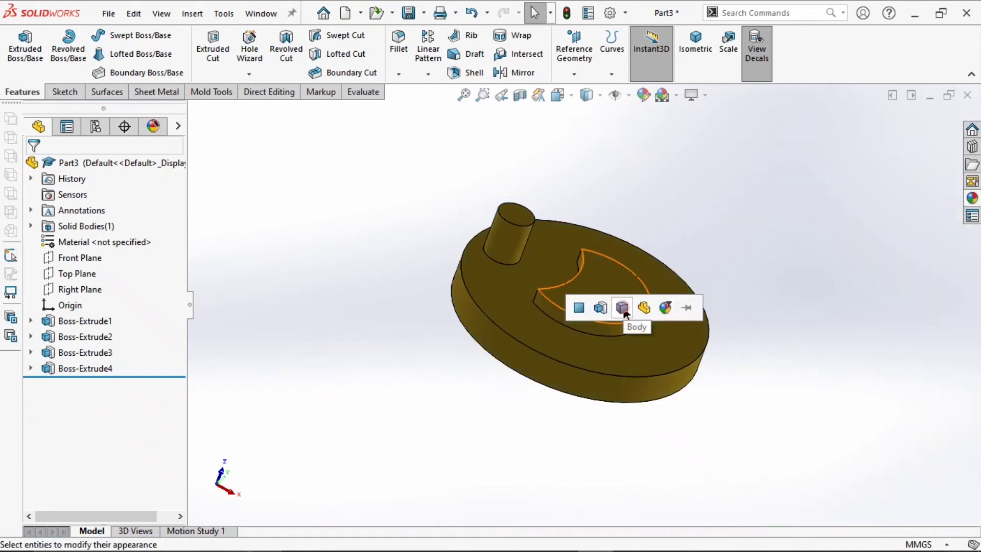
{"action": "left_click", "coordinate": [902, 259]}
- Apply the polished gold metal appearance to the whole body and show the part in isometric view
{"action": "left_click", "coordinate": [972, 197]}
{"action": "scroll", "coordinate": [920, 439], "scroll_direction": "down", "scroll_amount": 3}
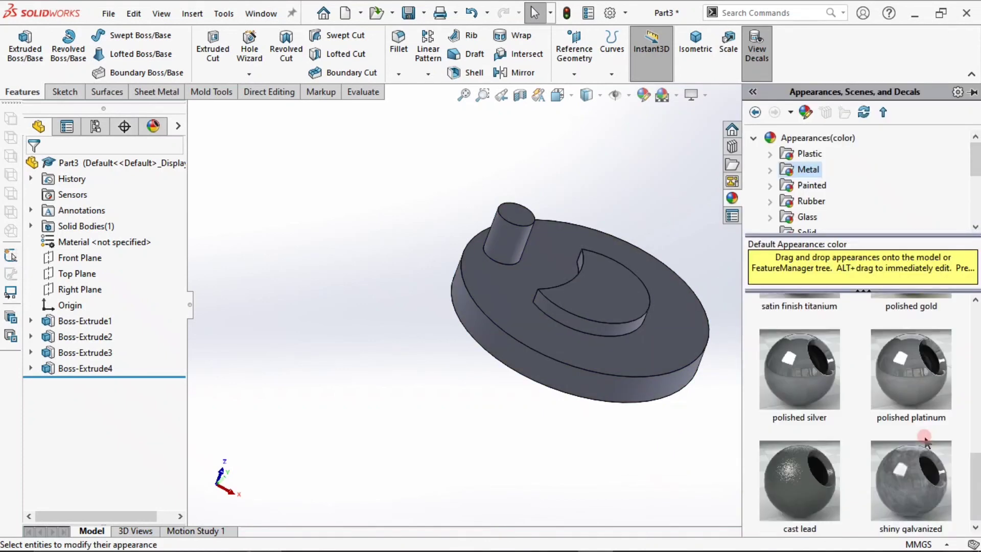
{"action": "scroll", "coordinate": [919, 440], "scroll_direction": "up", "scroll_amount": 1}
{"action": "left_click_drag", "start_coordinate": [914, 429], "coordinate": [765, 367]}
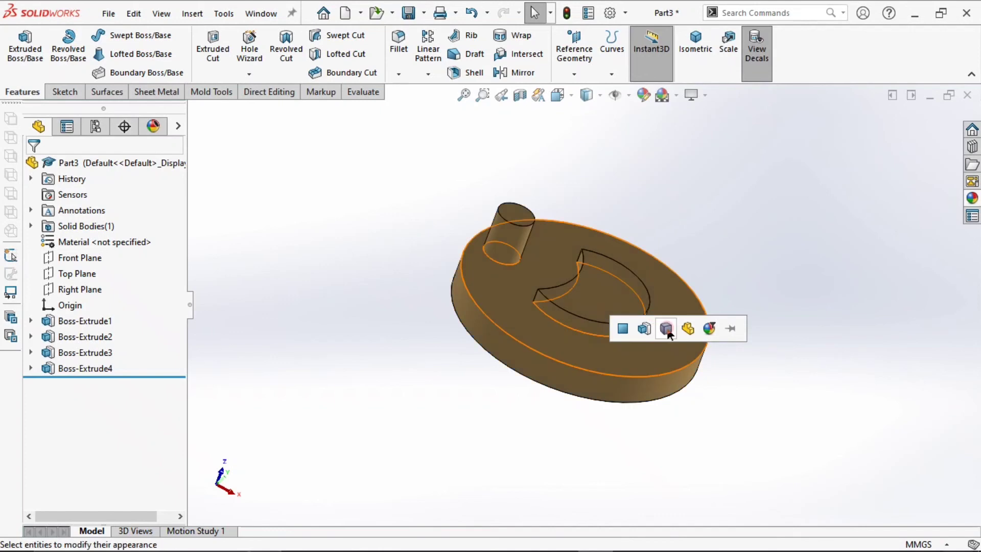
{"action": "left_click", "coordinate": [684, 61]}
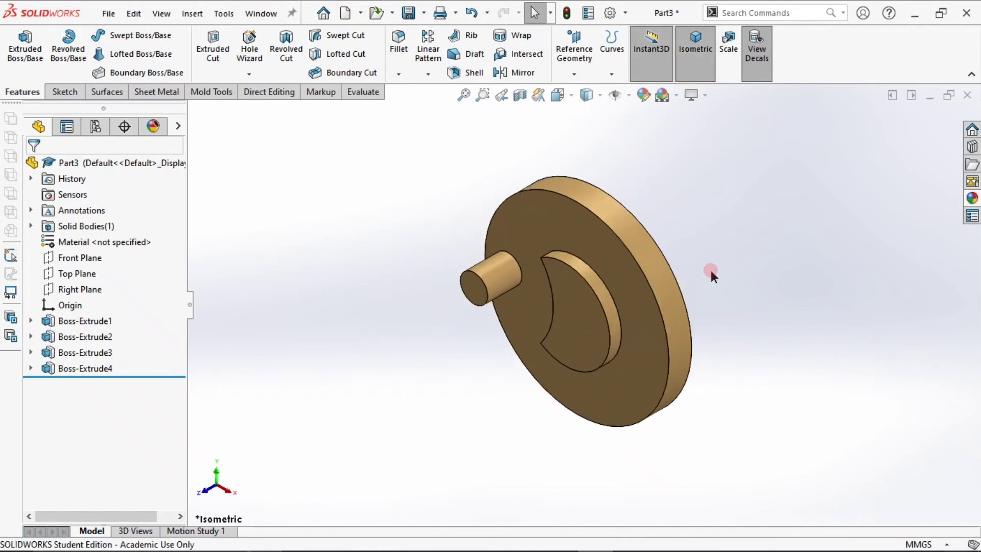